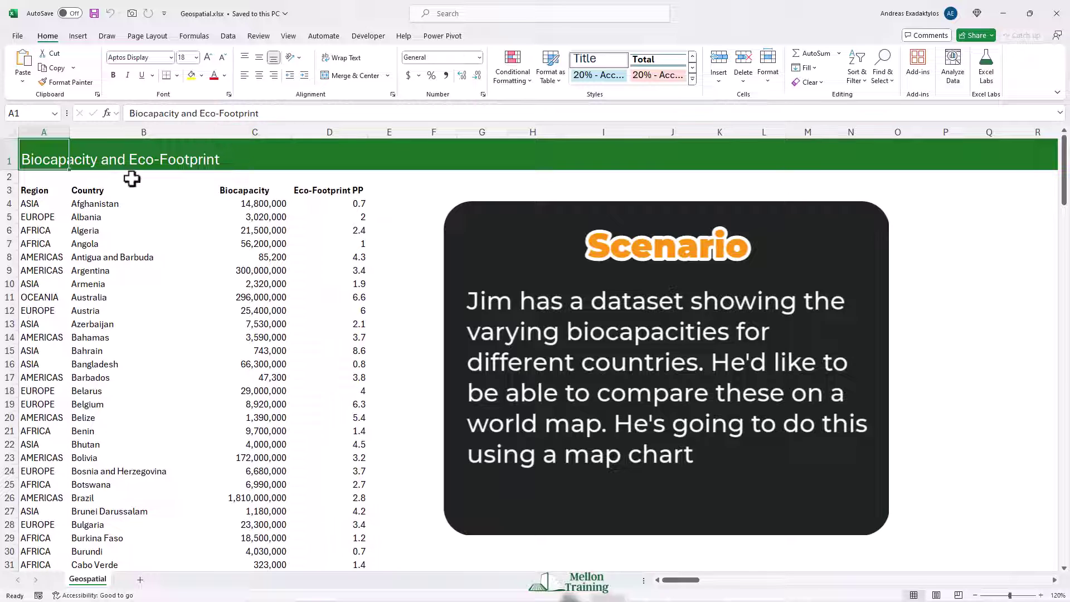
Step: Select the Country and Biocapacity columns from B3 down to C180 and open the Maps chart options
{"action": "left_click", "coordinate": [86, 190]}
{"action": "left_click_drag", "start_coordinate": [86, 191], "coordinate": [220, 190]}
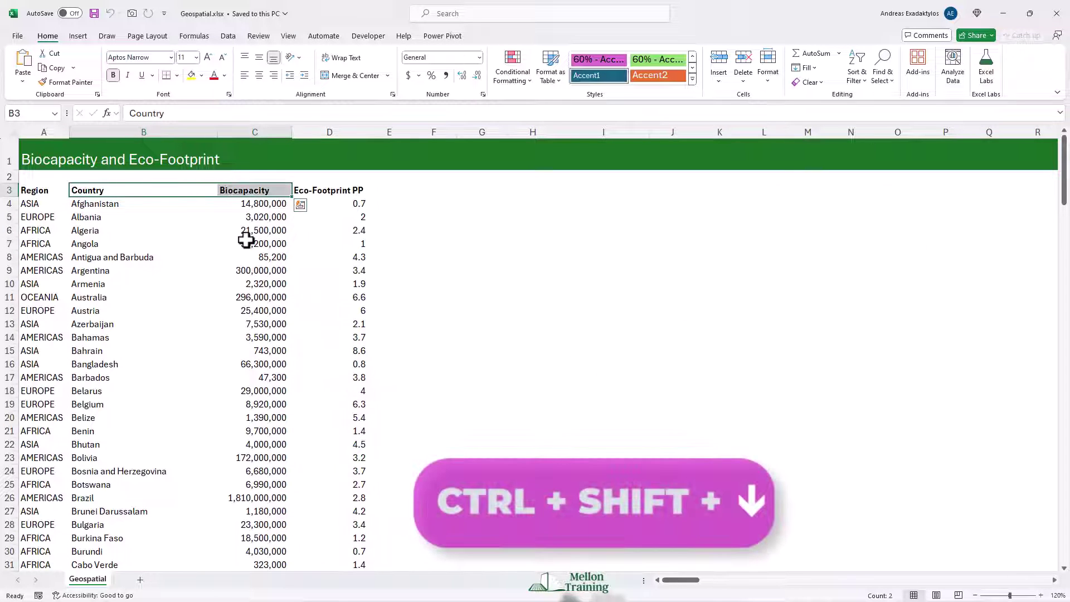
{"action": "key", "text": "ctrl+shift+Down"}
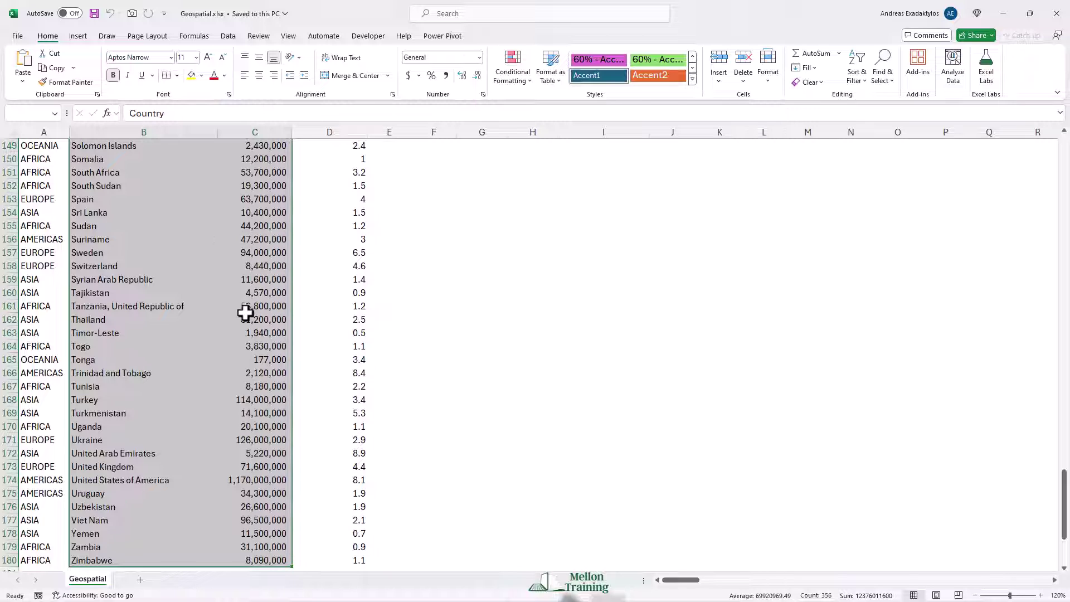
{"action": "scroll", "coordinate": [247, 323], "scroll_direction": "up", "scroll_amount": 20}
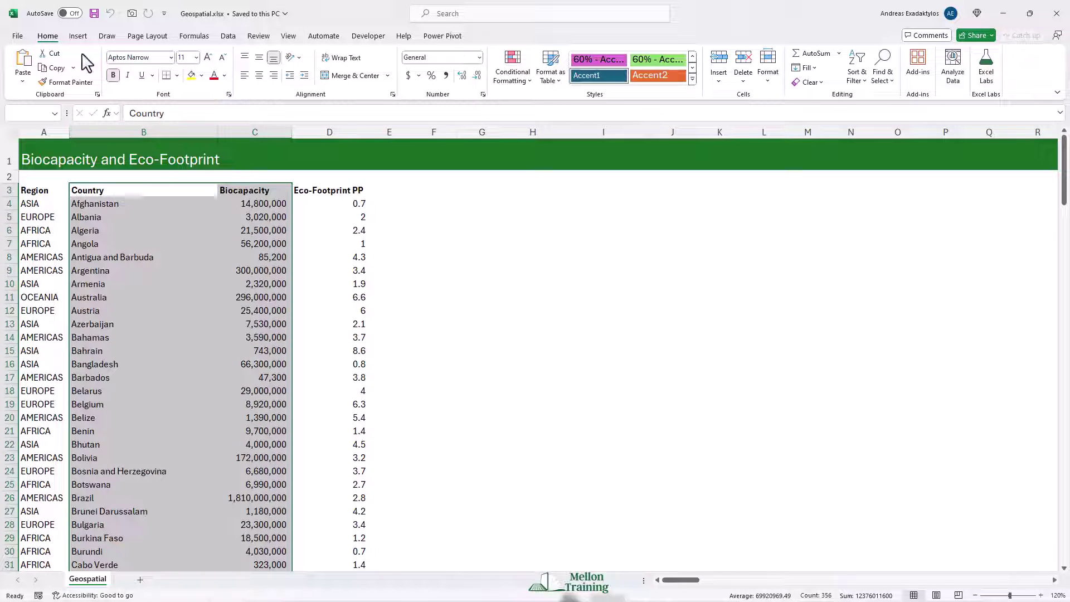
{"action": "left_click", "coordinate": [78, 38]}
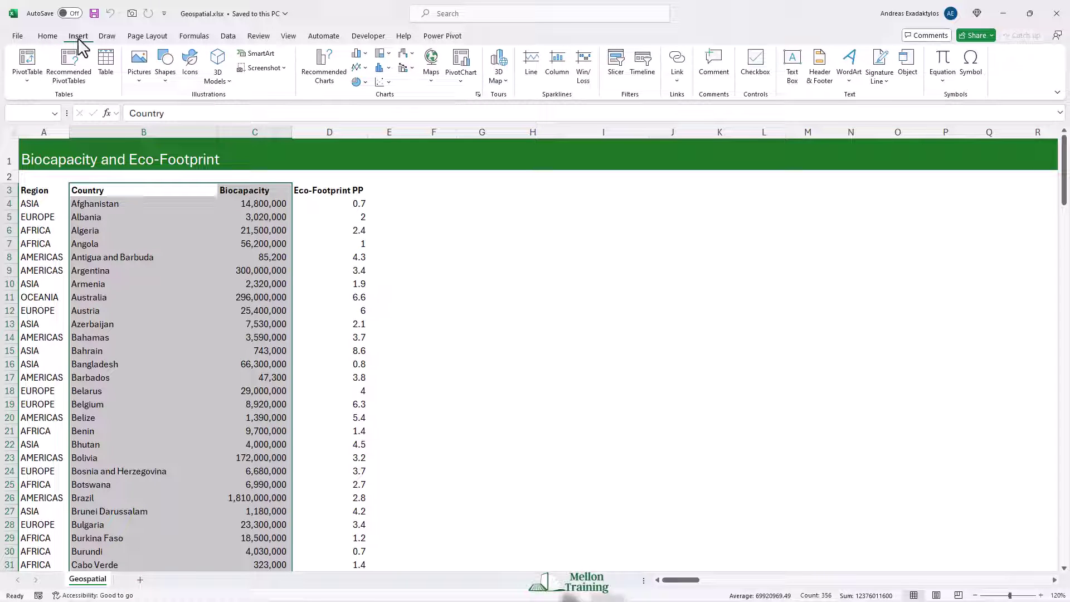
{"action": "left_click", "coordinate": [431, 78]}
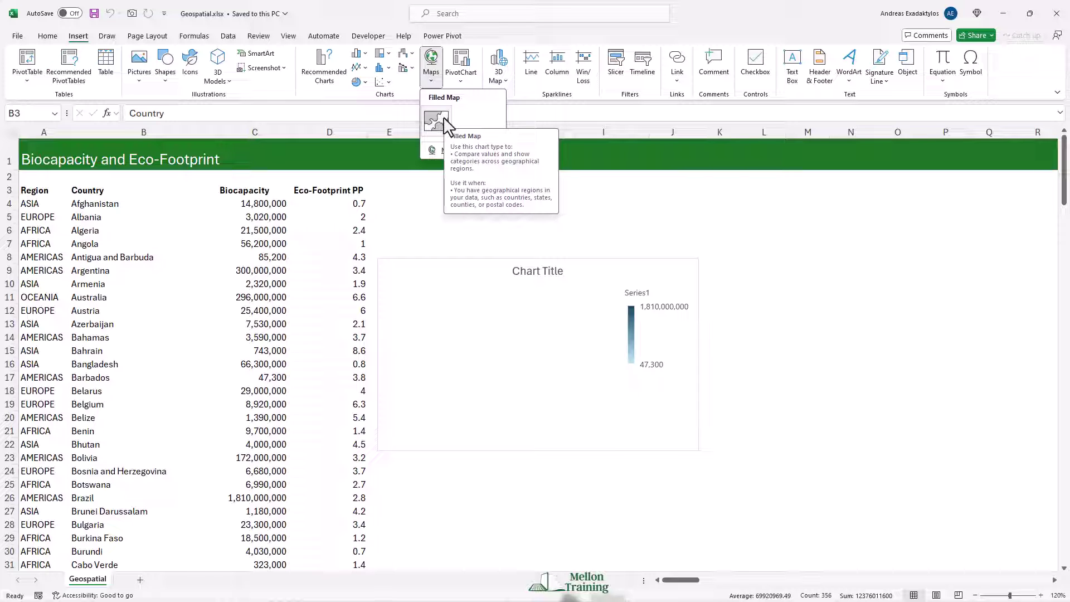
Step: Insert a Filled Map, align it with the table's header row and enlarge it across columns E–M
{"action": "left_click", "coordinate": [444, 118]}
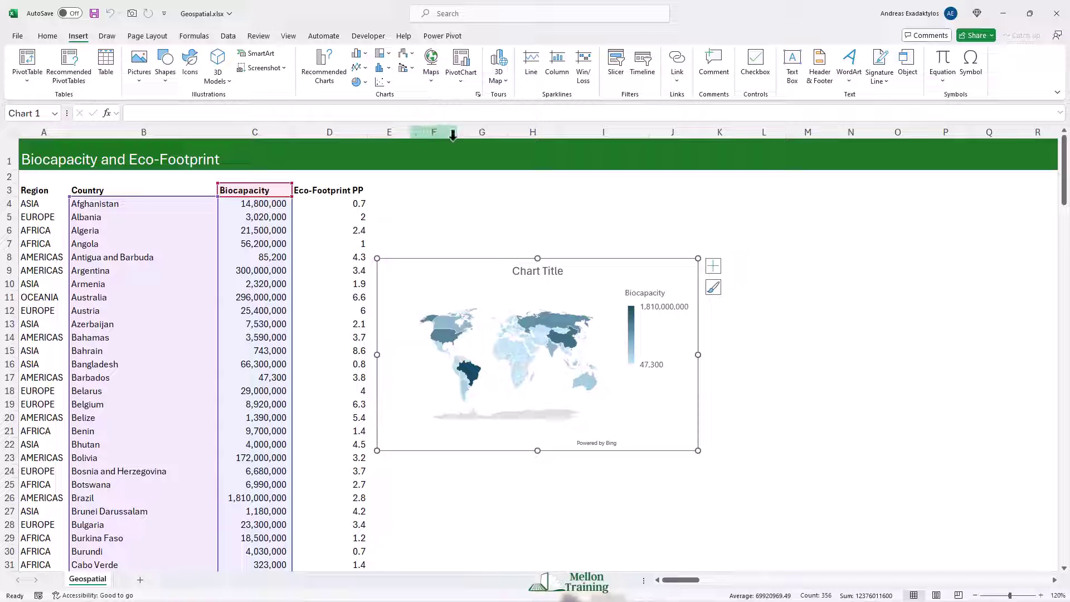
{"action": "left_click_drag", "start_coordinate": [490, 262], "coordinate": [490, 188]}
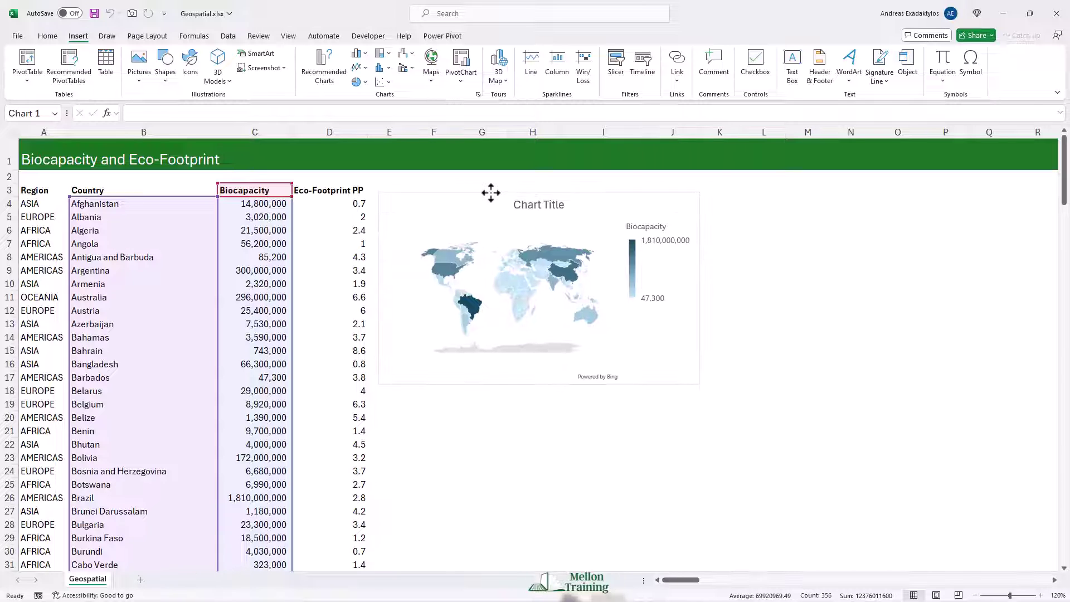
{"action": "left_click_drag", "start_coordinate": [698, 378], "coordinate": [824, 424]}
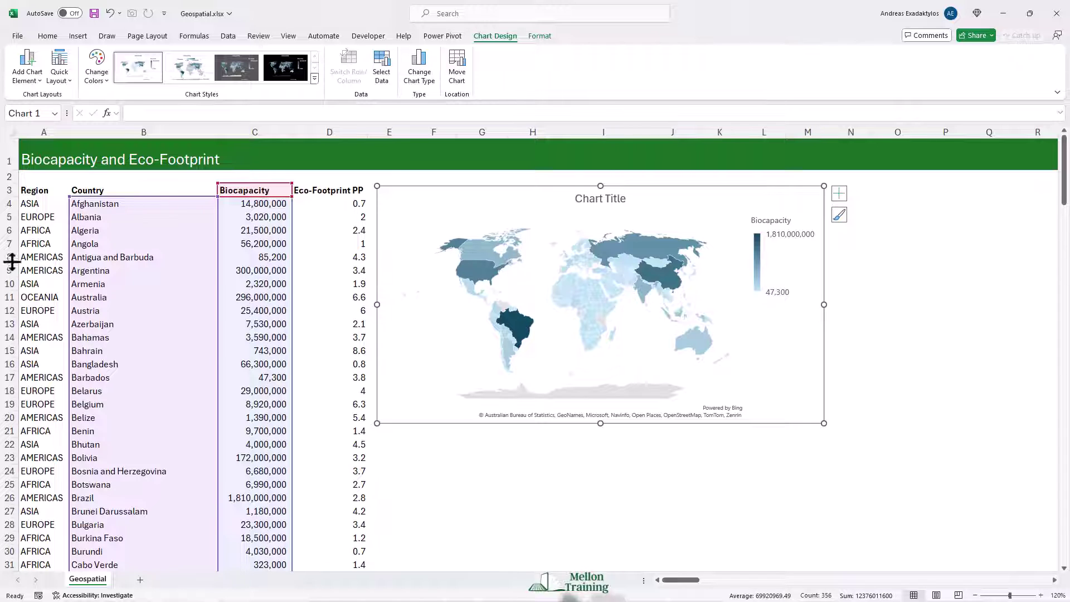
{"action": "left_click_drag", "start_coordinate": [5, 257], "coordinate": [4, 337]}
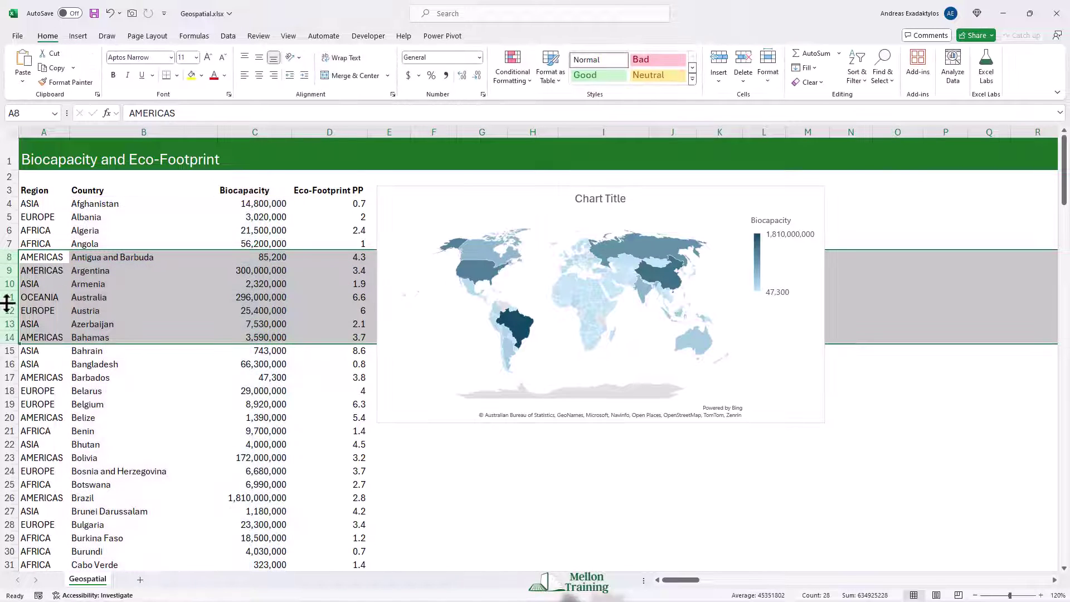
{"action": "right_click", "coordinate": [7, 308]}
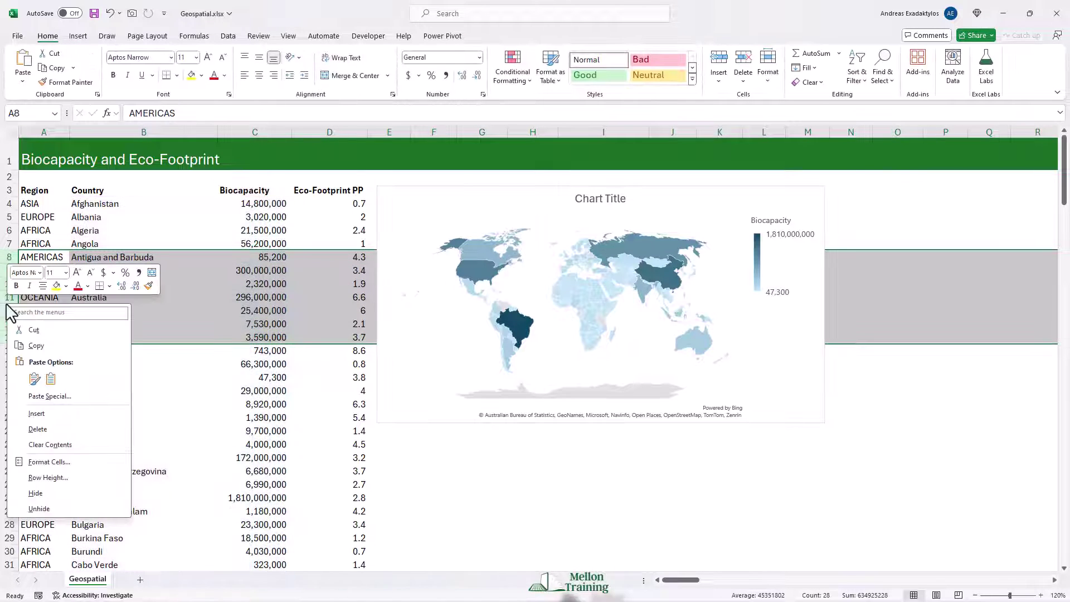
{"action": "left_click", "coordinate": [44, 494]}
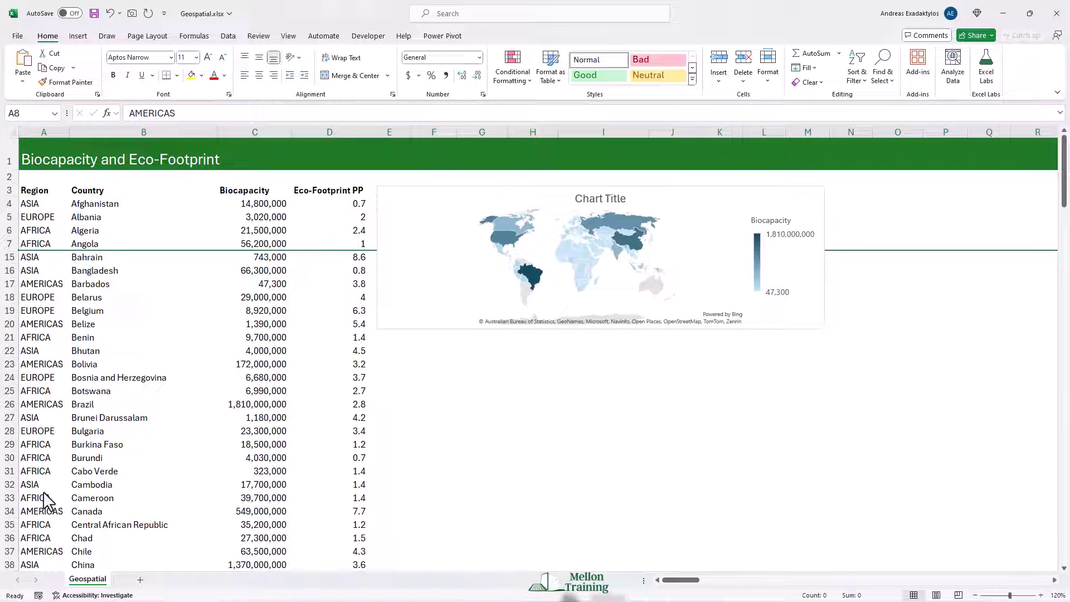
{"action": "key", "text": "ctrl+z"}
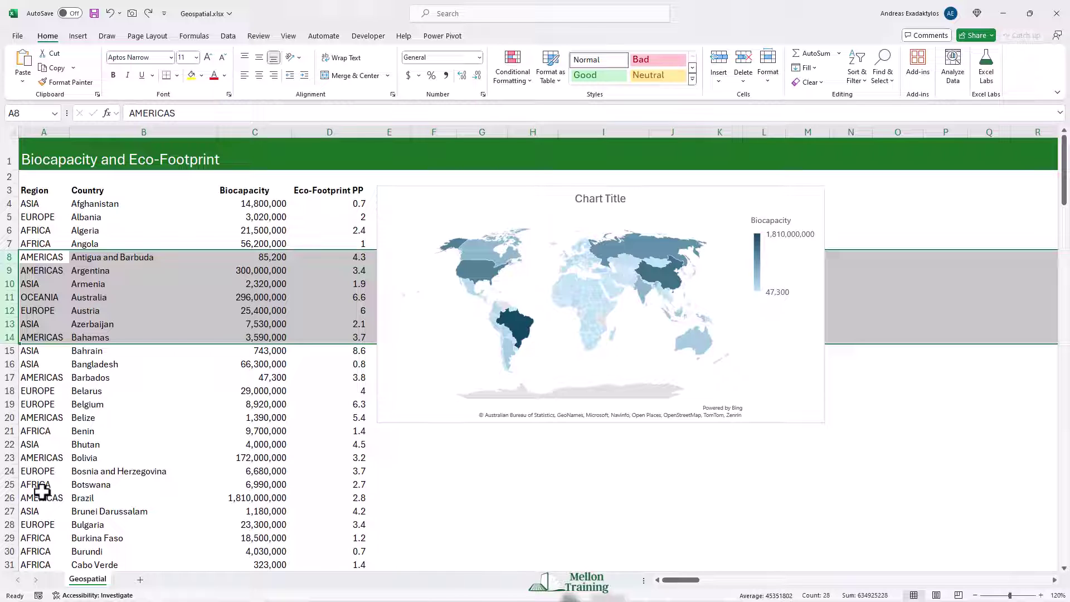
Step: Set the map chart's placement property to Don't move or size with cells
{"action": "left_click", "coordinate": [422, 185]}
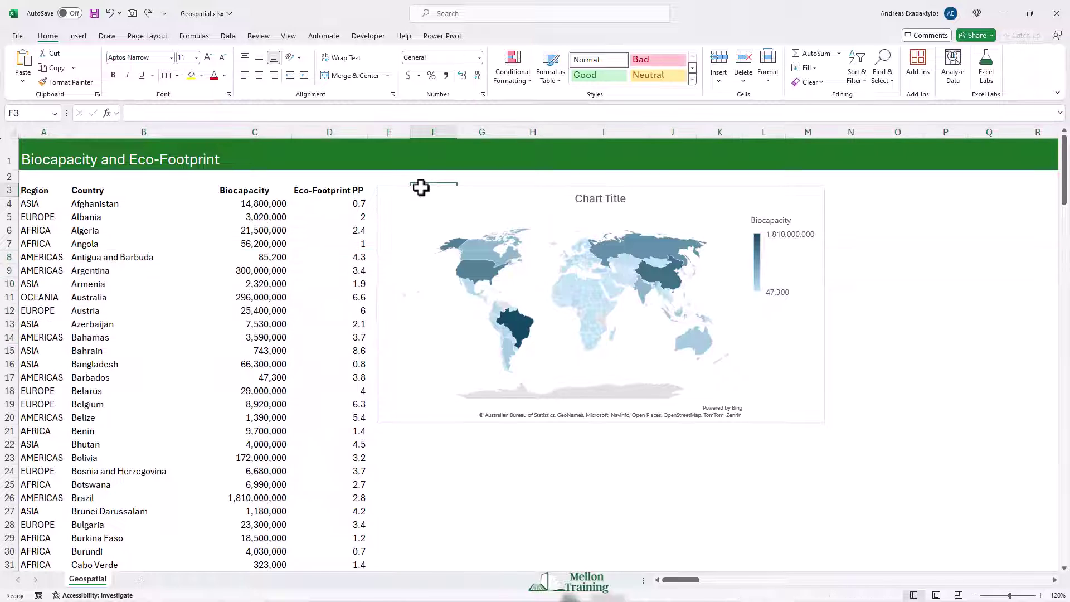
{"action": "left_click", "coordinate": [420, 188]}
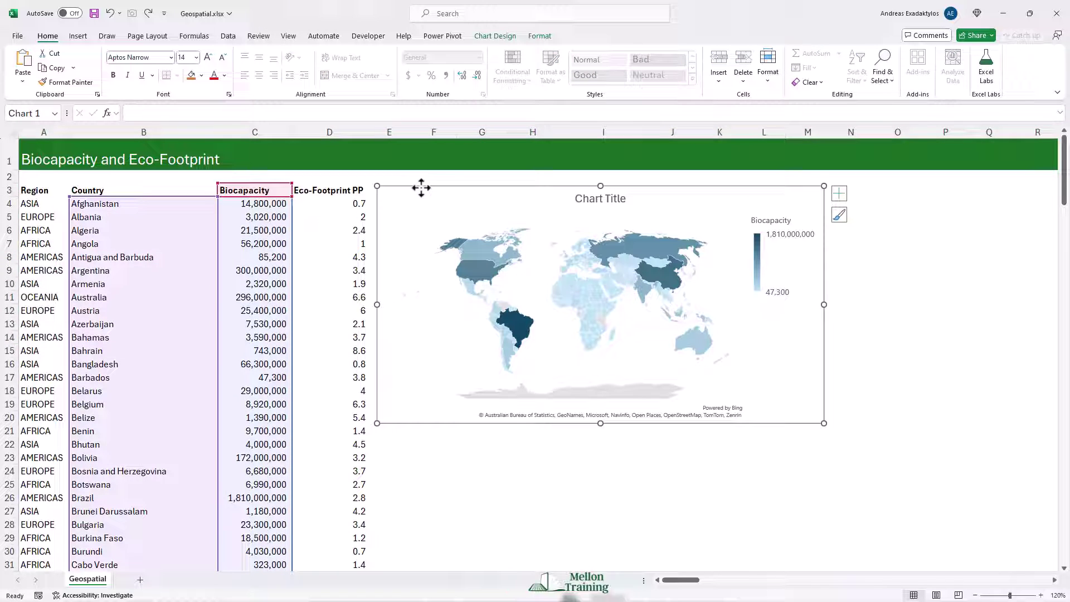
{"action": "key", "text": "ctrl+1"}
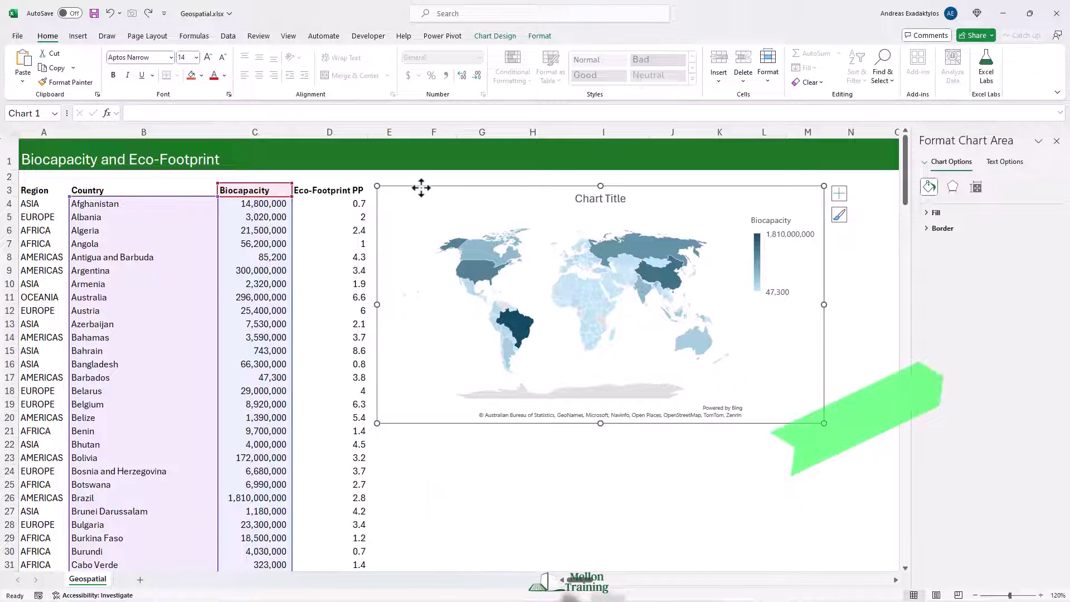
{"action": "left_click", "coordinate": [977, 188]}
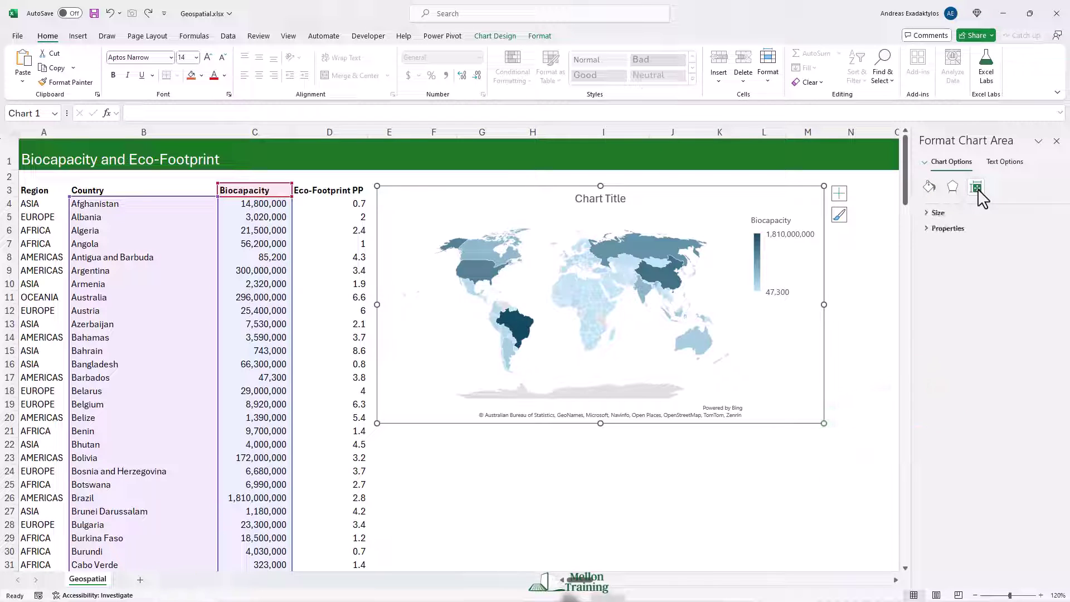
{"action": "left_click", "coordinate": [929, 228]}
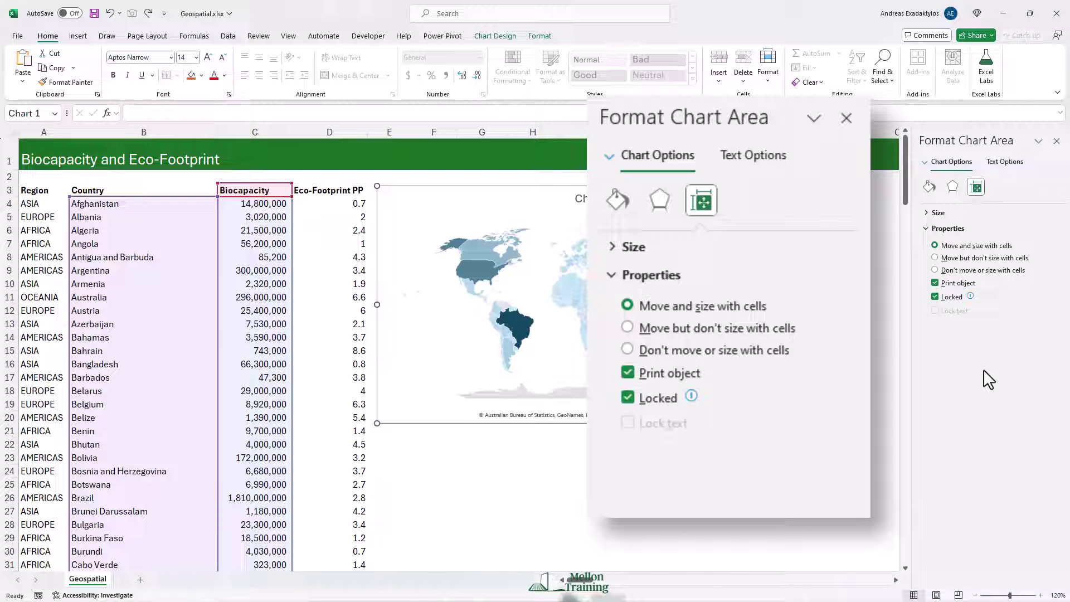
{"action": "left_click", "coordinate": [935, 269]}
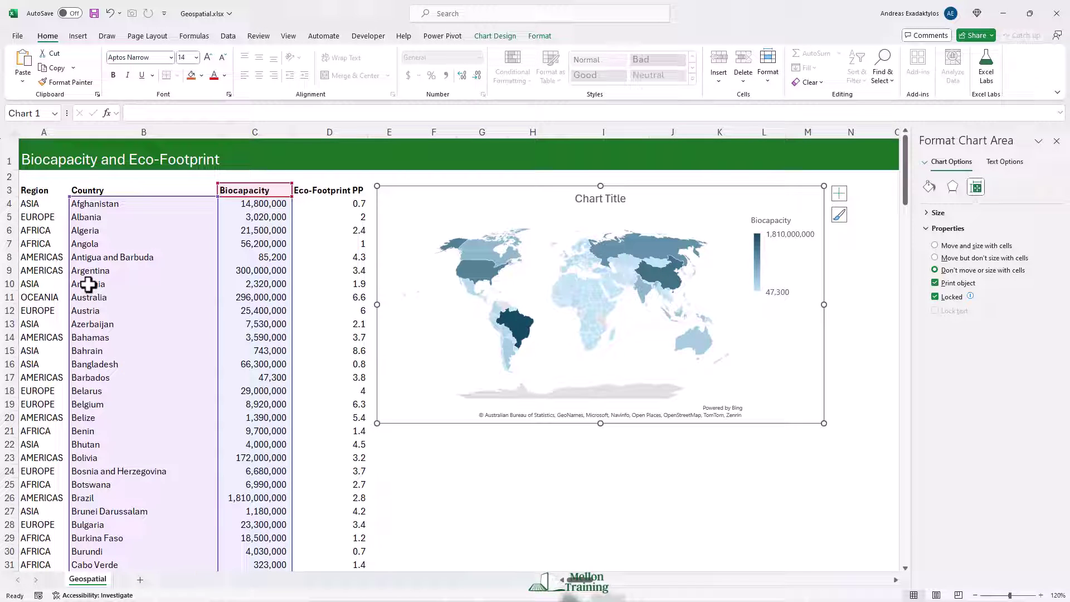
{"action": "left_click", "coordinate": [35, 230]}
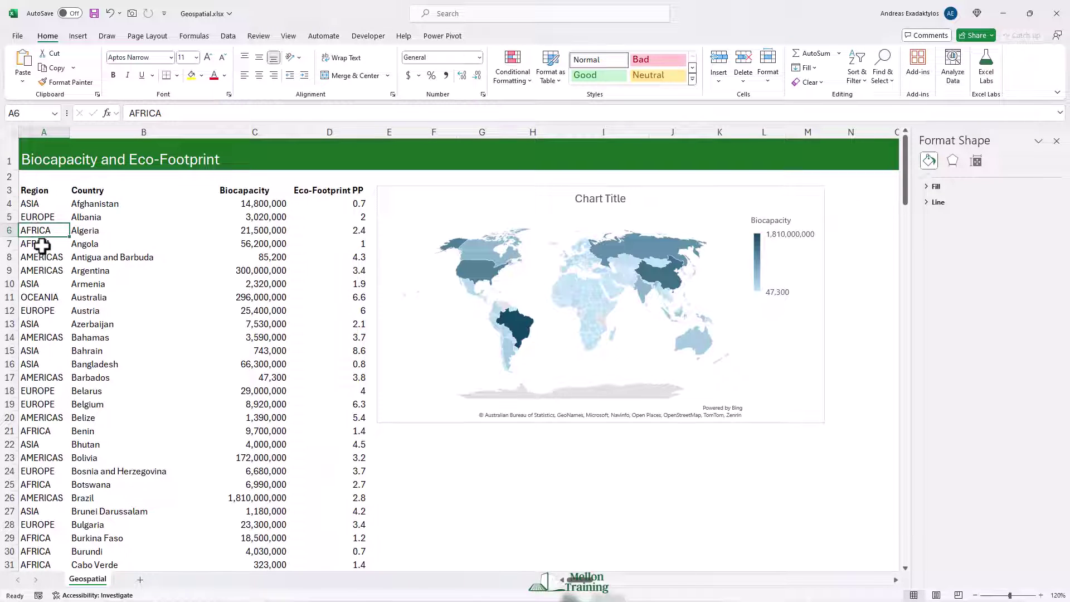
{"action": "left_click", "coordinate": [592, 291]}
Step: Switch the map projection to Miller
{"action": "mouse_move", "coordinate": [587, 297]}
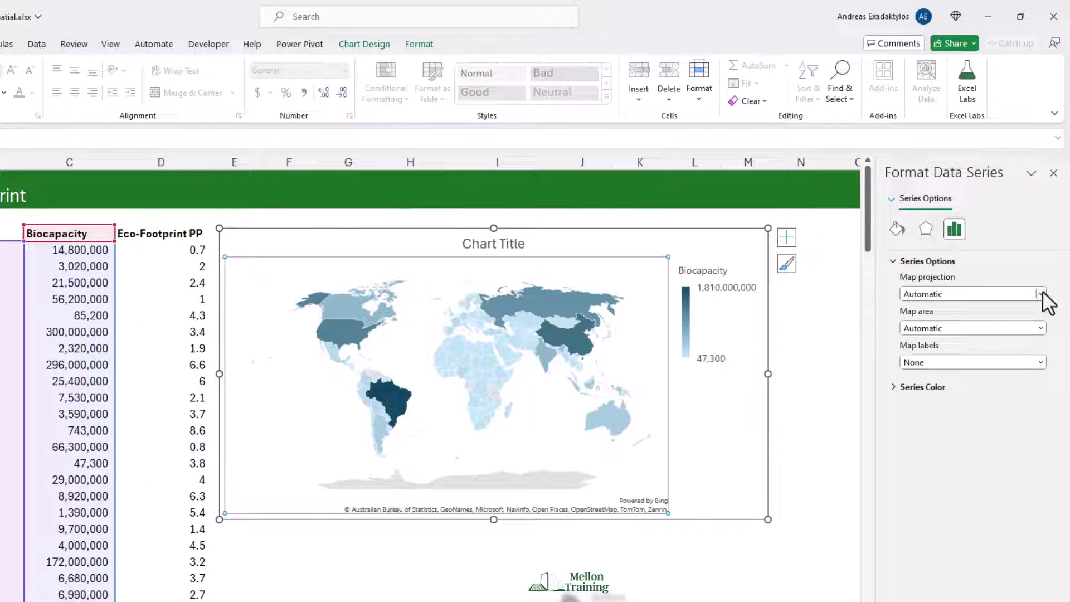
{"action": "left_click", "coordinate": [1041, 294]}
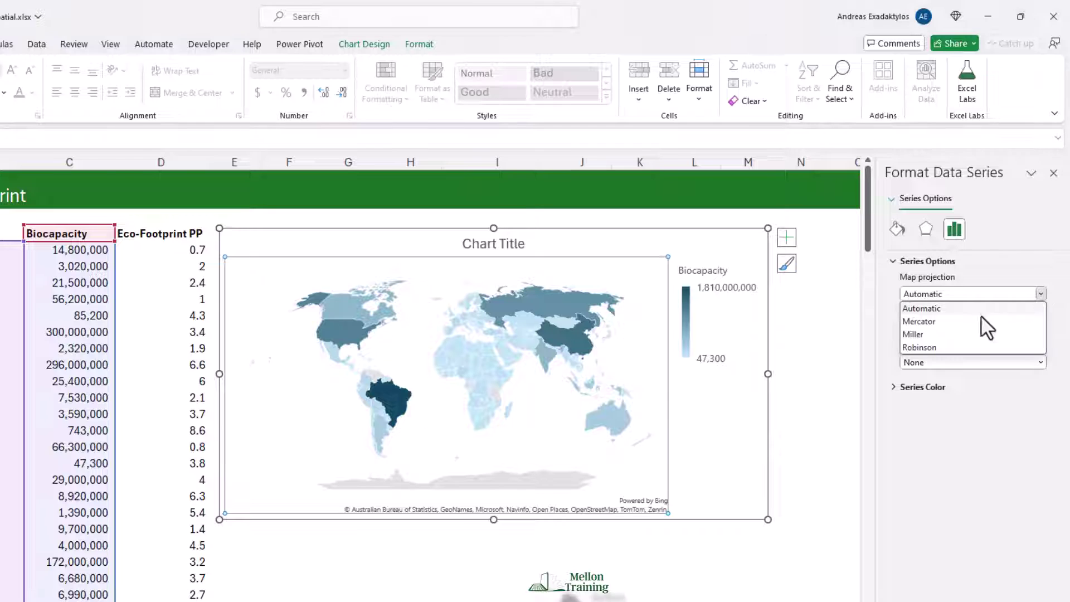
{"action": "left_click", "coordinate": [968, 338]}
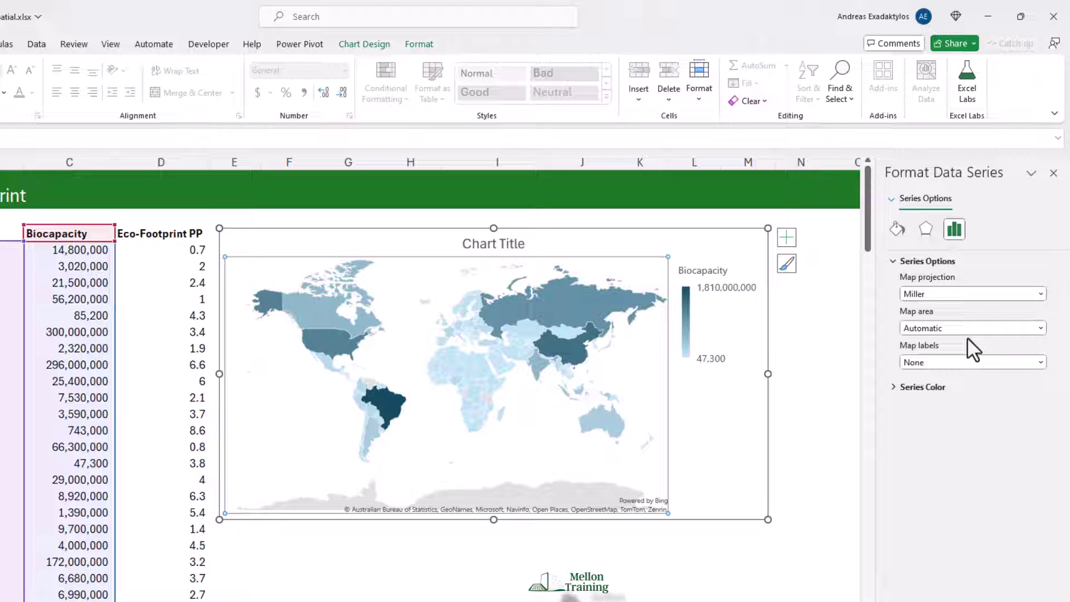
Step: Set the map area to Only regions with data, after briefly trying World
{"action": "left_click", "coordinate": [1040, 328]}
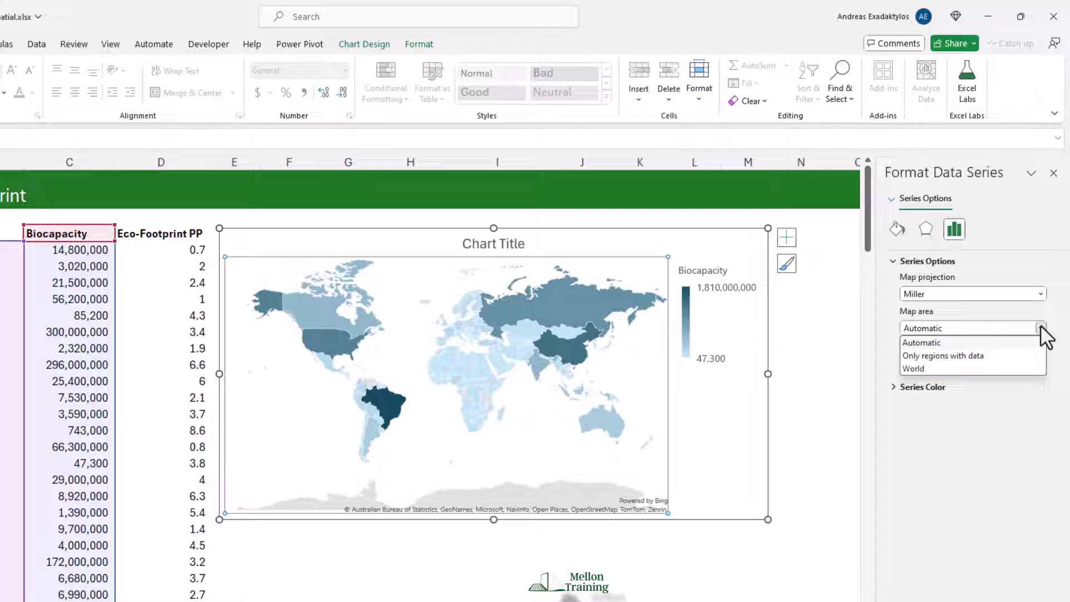
{"action": "left_click", "coordinate": [988, 355]}
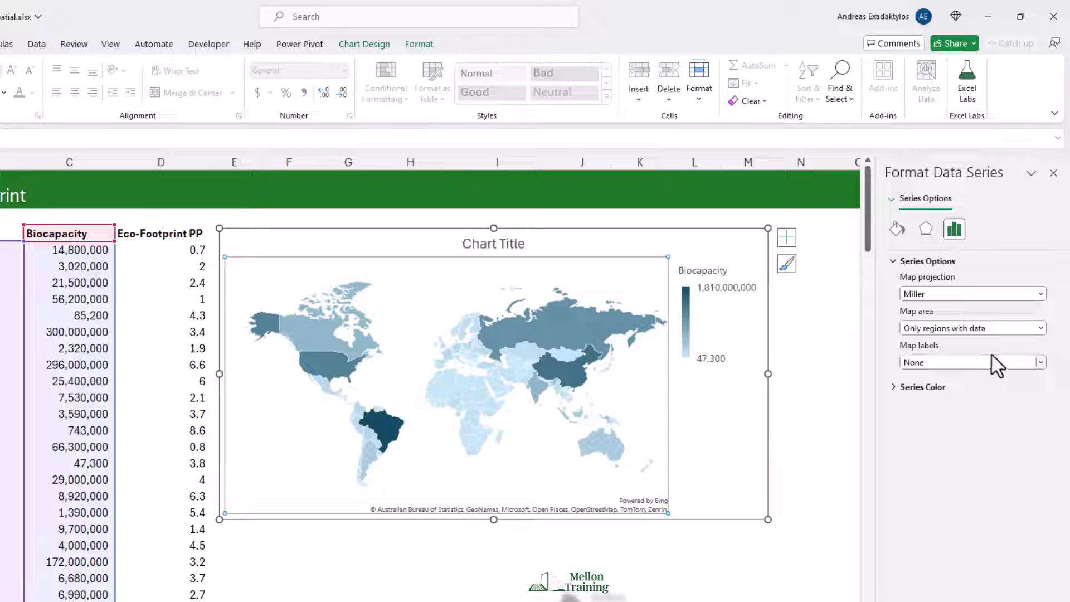
{"action": "left_click", "coordinate": [1016, 329]}
{"action": "left_click", "coordinate": [959, 367]}
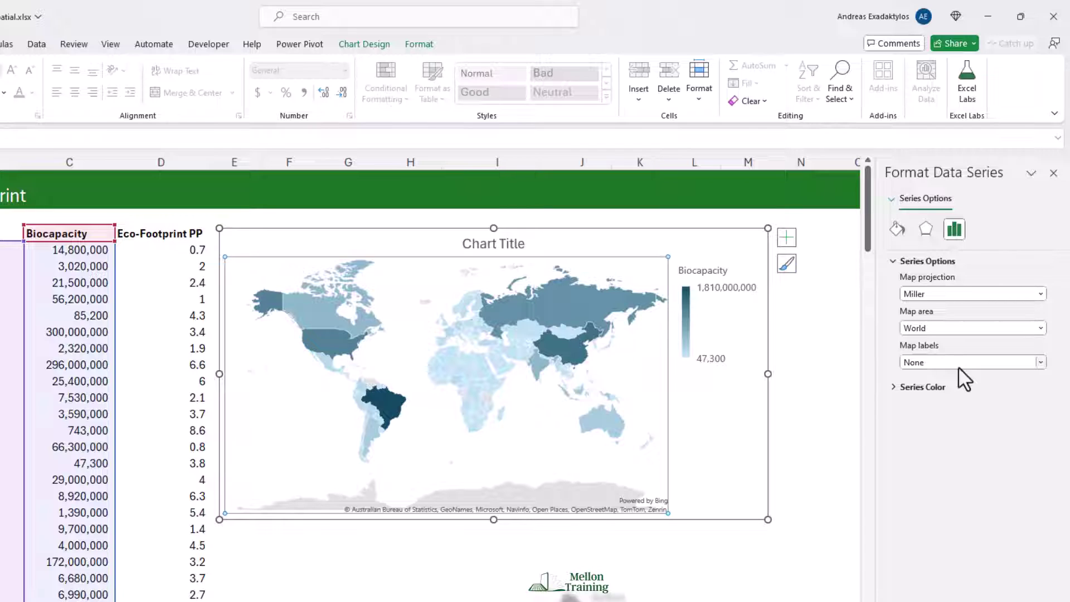
{"action": "left_click", "coordinate": [1024, 332]}
{"action": "left_click", "coordinate": [985, 355]}
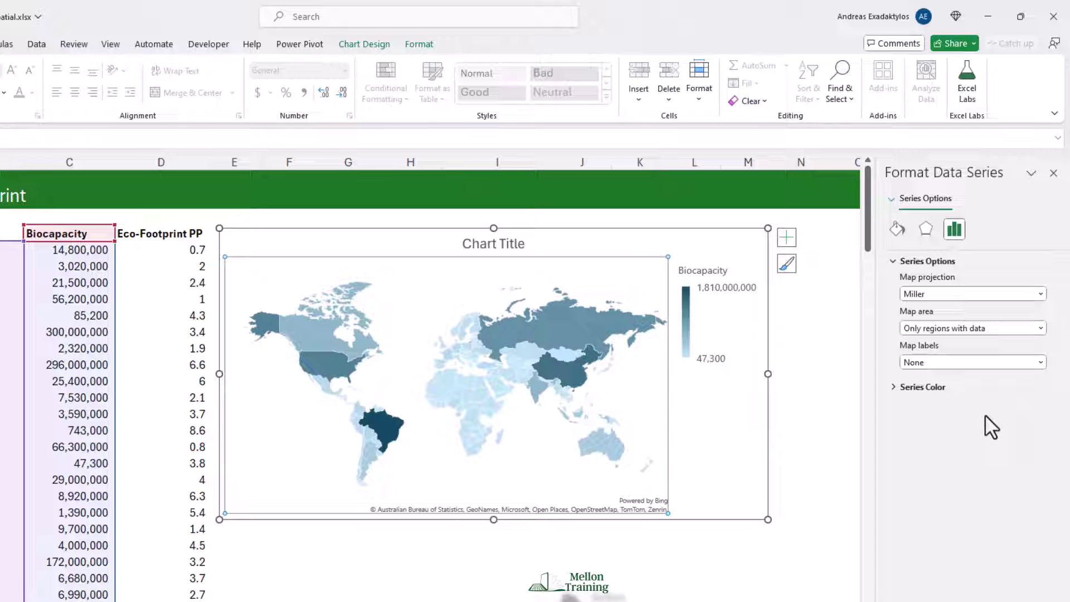
Step: Set map labels to Best fit only, after trying Show all, and expand Series Color
{"action": "left_click", "coordinate": [1040, 362]}
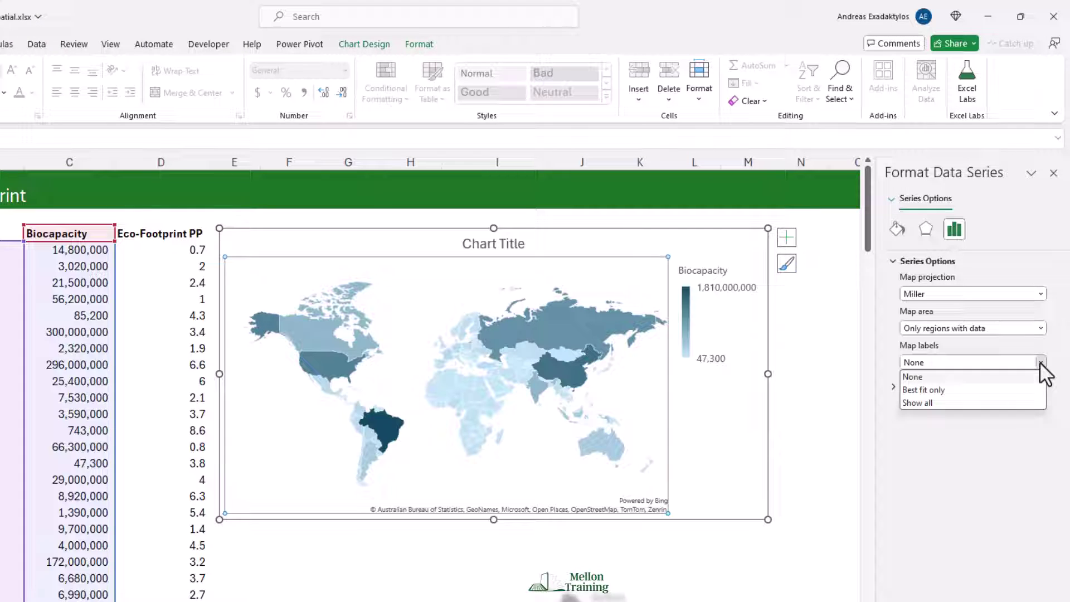
{"action": "left_click", "coordinate": [986, 404]}
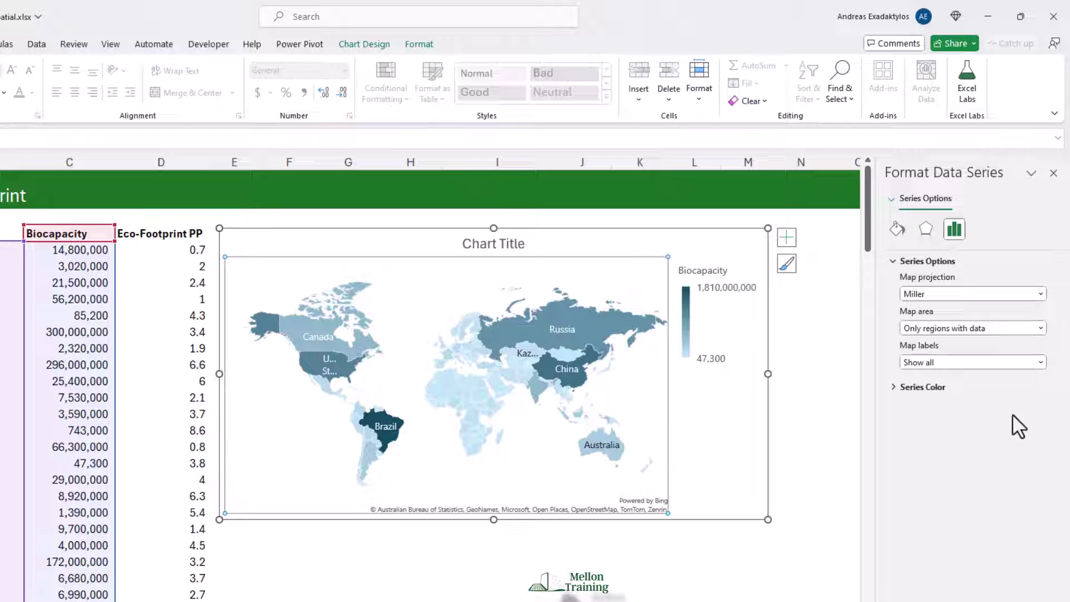
{"action": "left_click", "coordinate": [1025, 362]}
{"action": "left_click", "coordinate": [971, 390]}
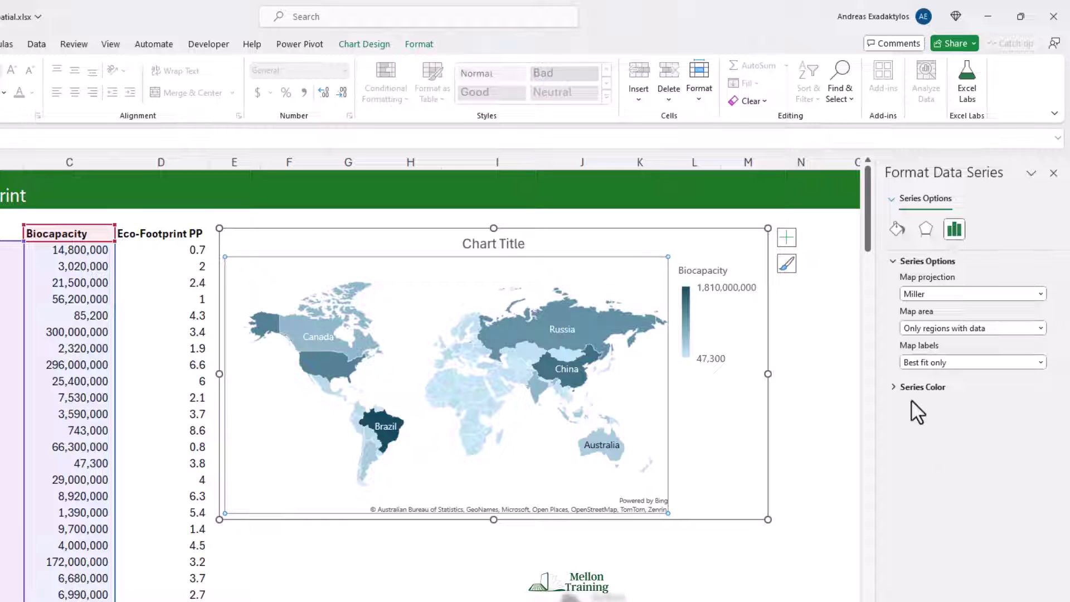
{"action": "left_click", "coordinate": [895, 387]}
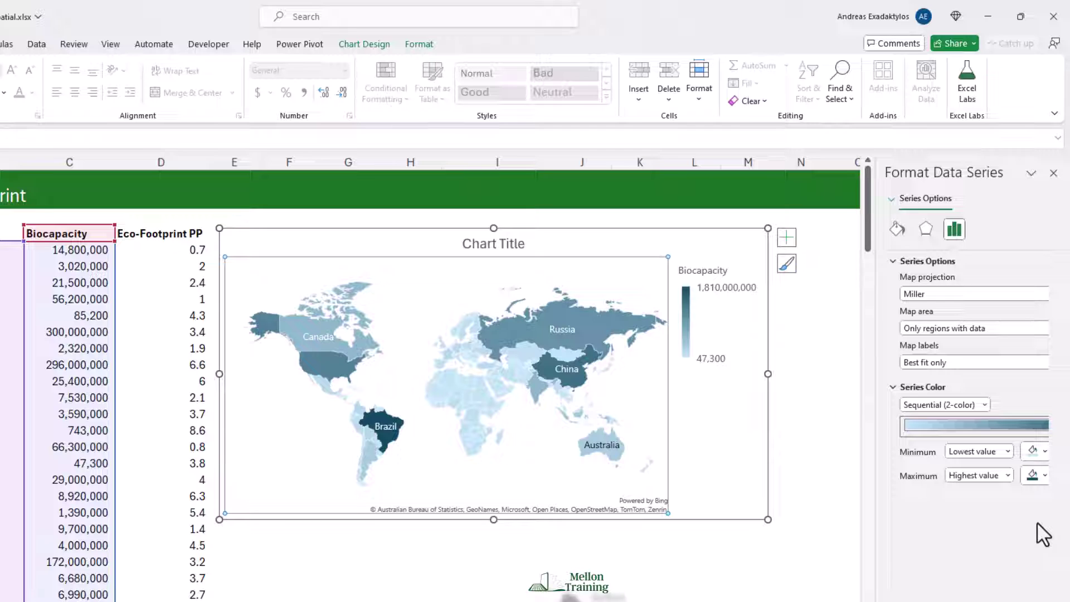
Step: Set the colour scale minimum to light green and maximum to dark green, then close the pane
{"action": "left_click", "coordinate": [1047, 456]}
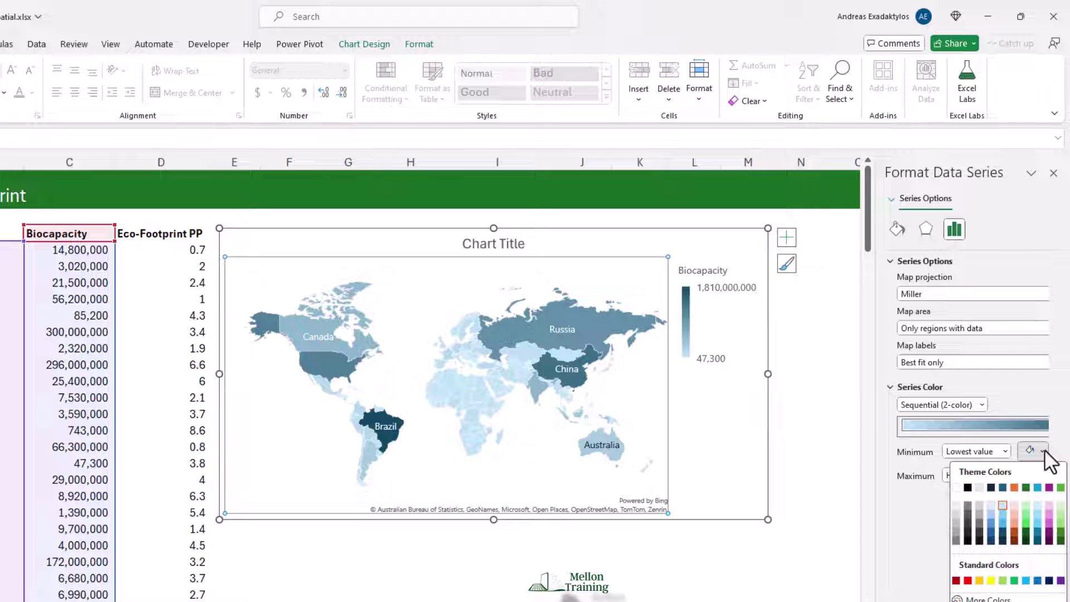
{"action": "left_click", "coordinate": [1059, 505]}
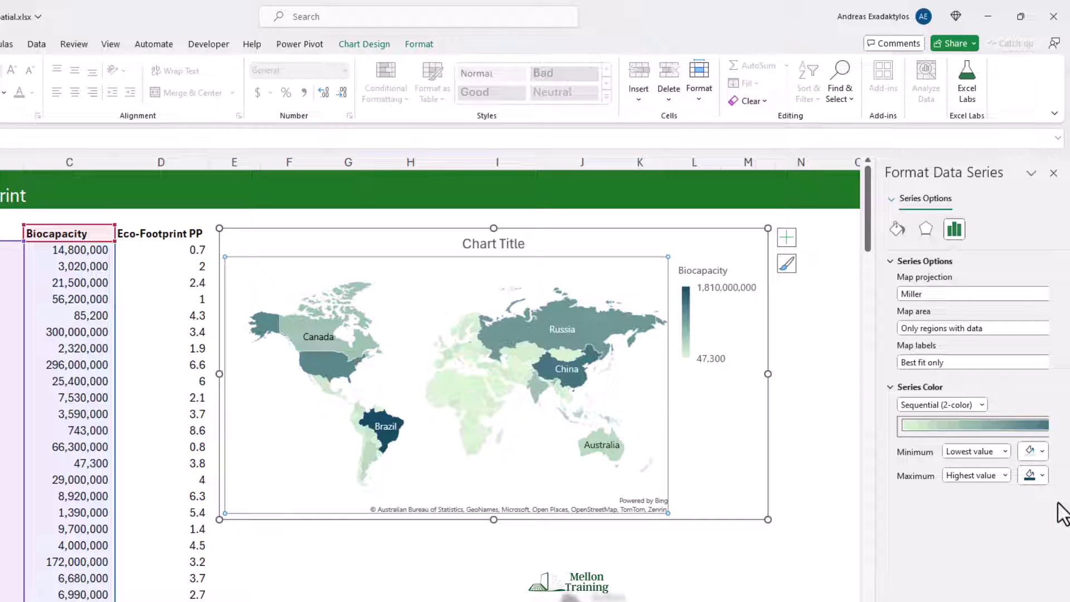
{"action": "left_click", "coordinate": [1041, 475]}
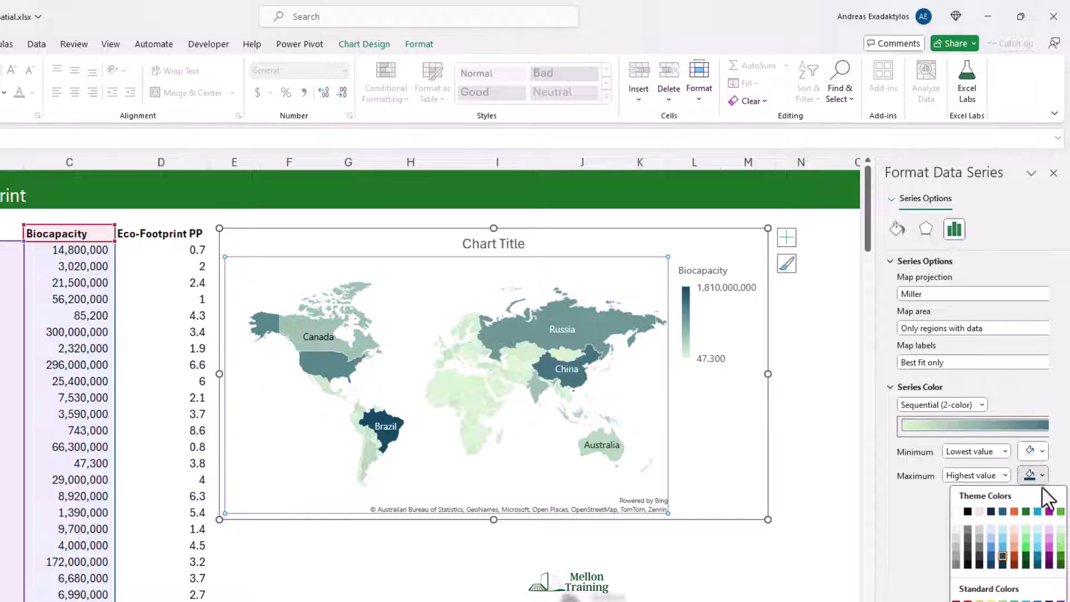
{"action": "left_click", "coordinate": [1061, 557]}
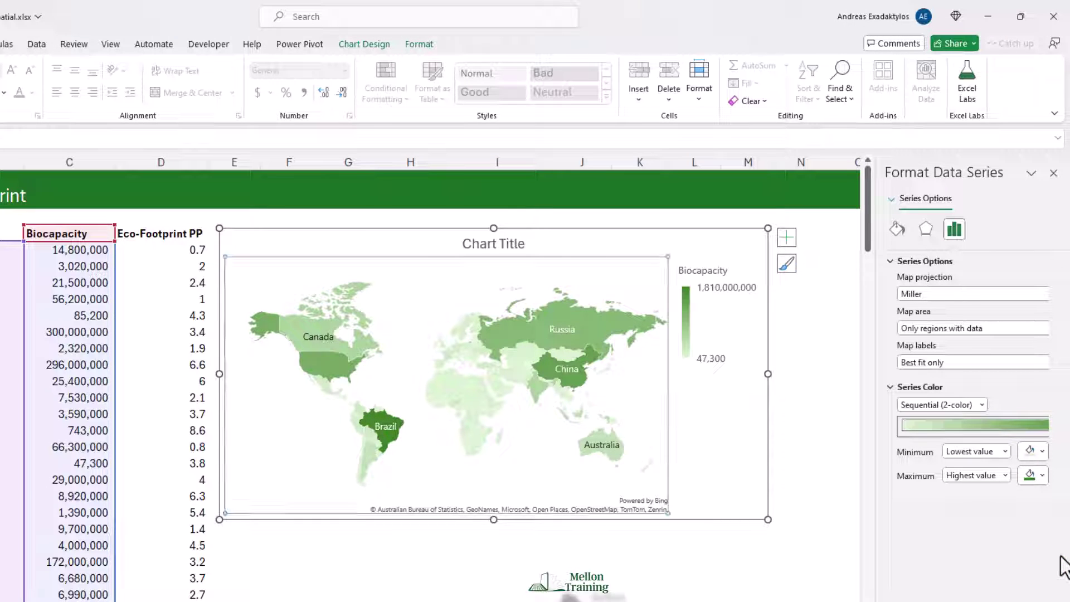
{"action": "left_click", "coordinate": [1041, 475]}
{"action": "left_click", "coordinate": [1062, 564]}
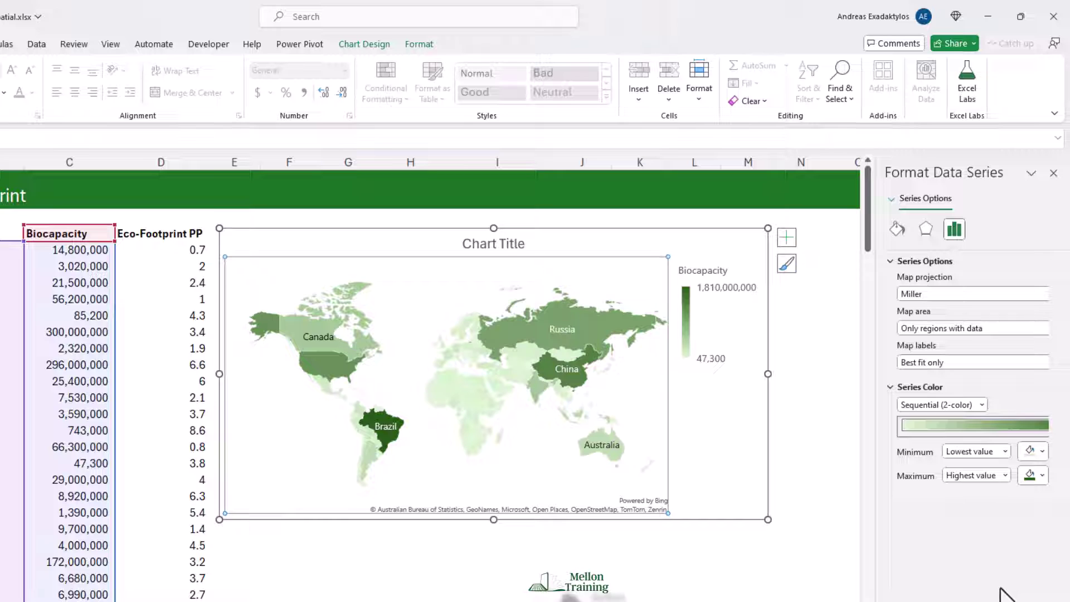
{"action": "left_click", "coordinate": [1054, 173]}
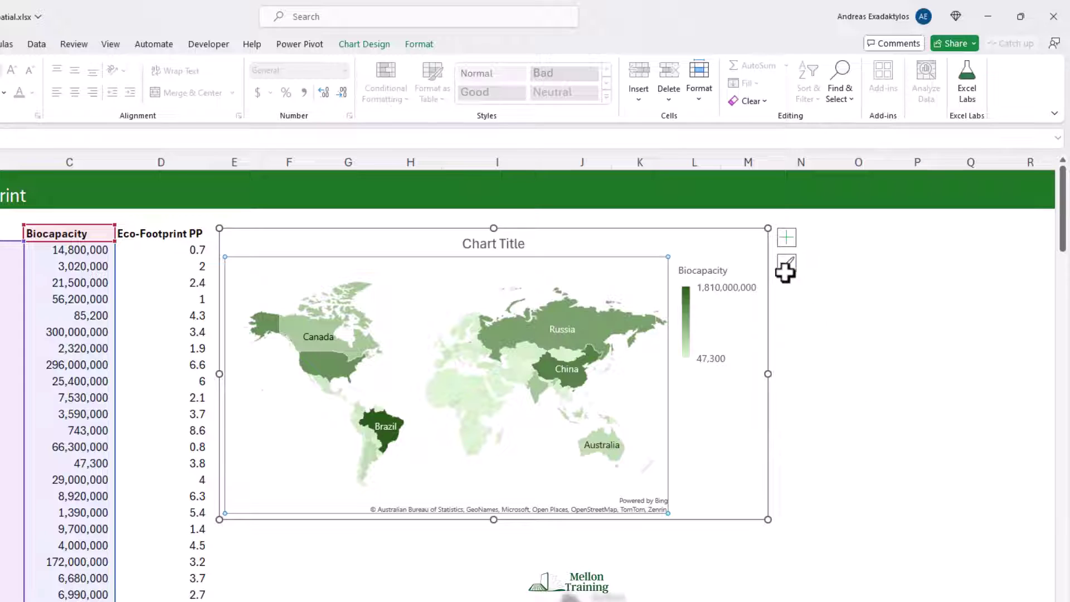
Step: Set the chart's Legend element to Bottom so the scale runs beneath the map
{"action": "left_click", "coordinate": [792, 238]}
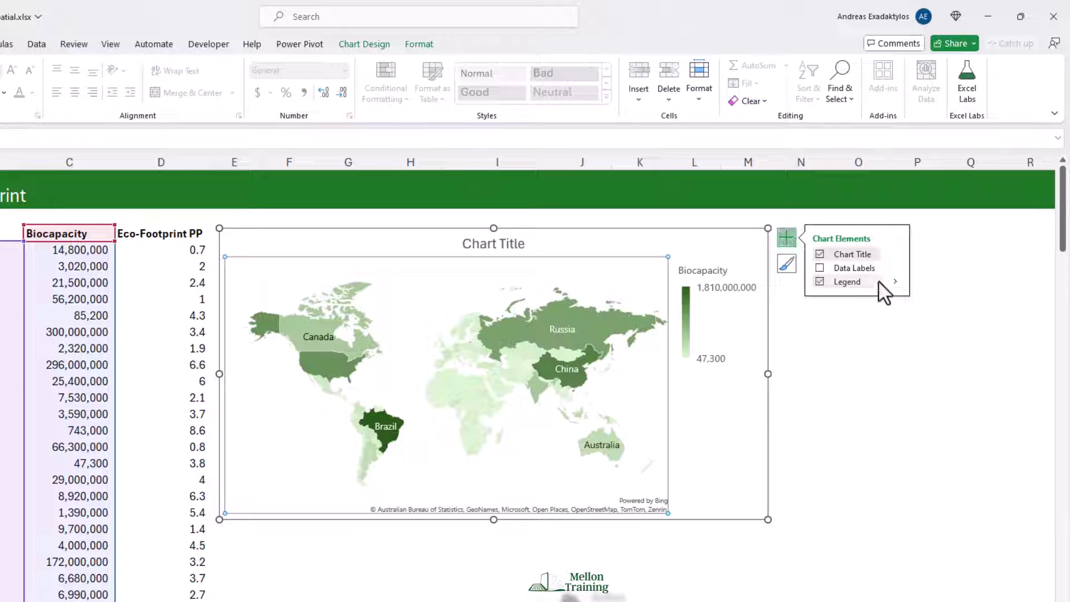
{"action": "left_click", "coordinate": [895, 281]}
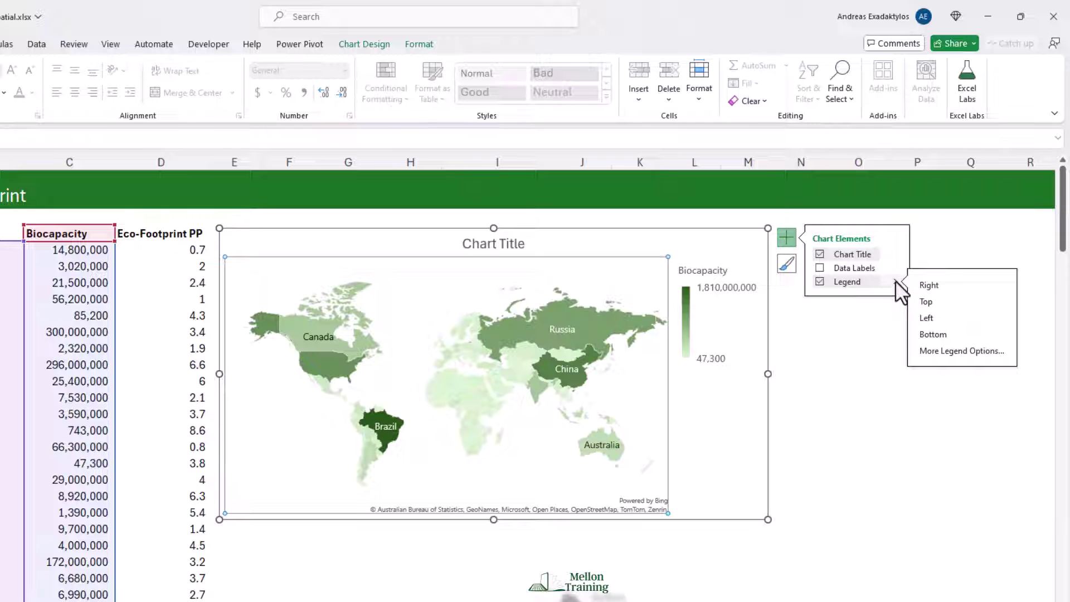
{"action": "left_click", "coordinate": [932, 335]}
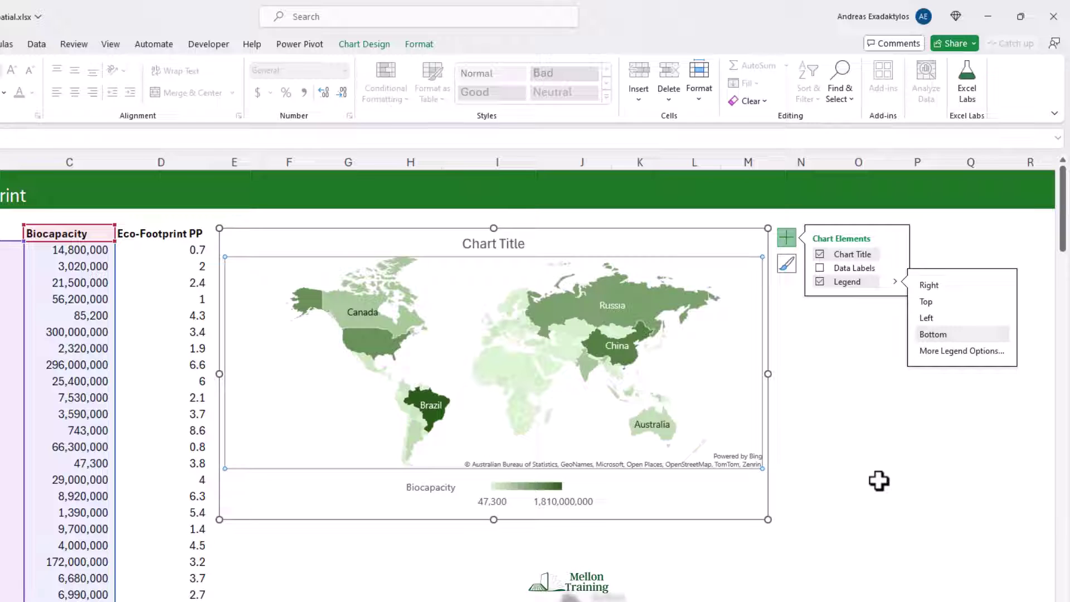
Step: Replace the placeholder 'Chart Title' text with 'Biocapacity'
{"action": "double_click", "coordinate": [500, 243]}
{"action": "triple_click", "coordinate": [500, 244]}
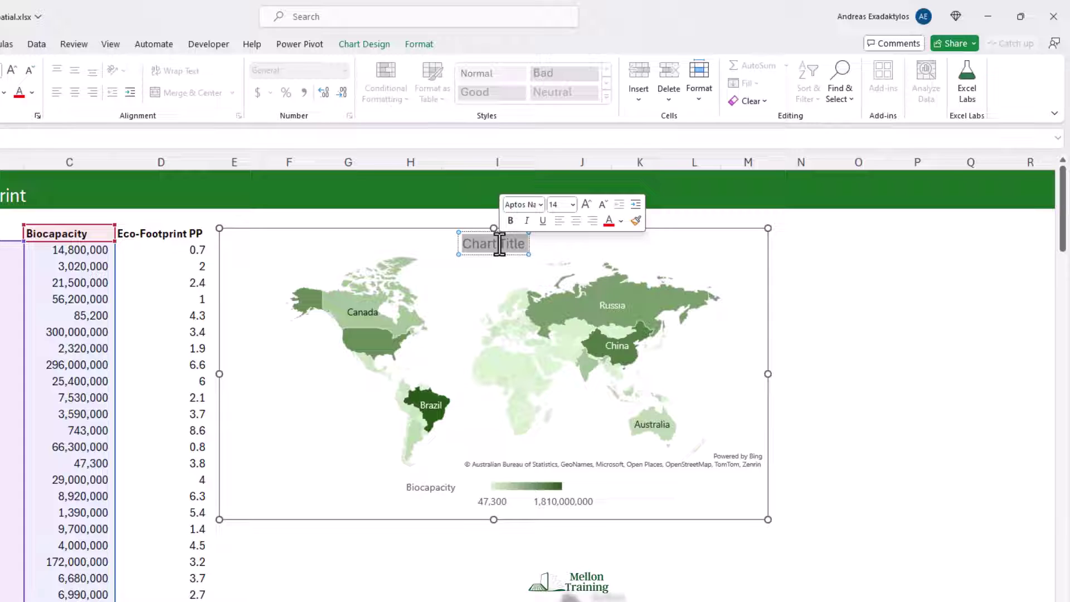
{"action": "type", "text": "Bioc"}
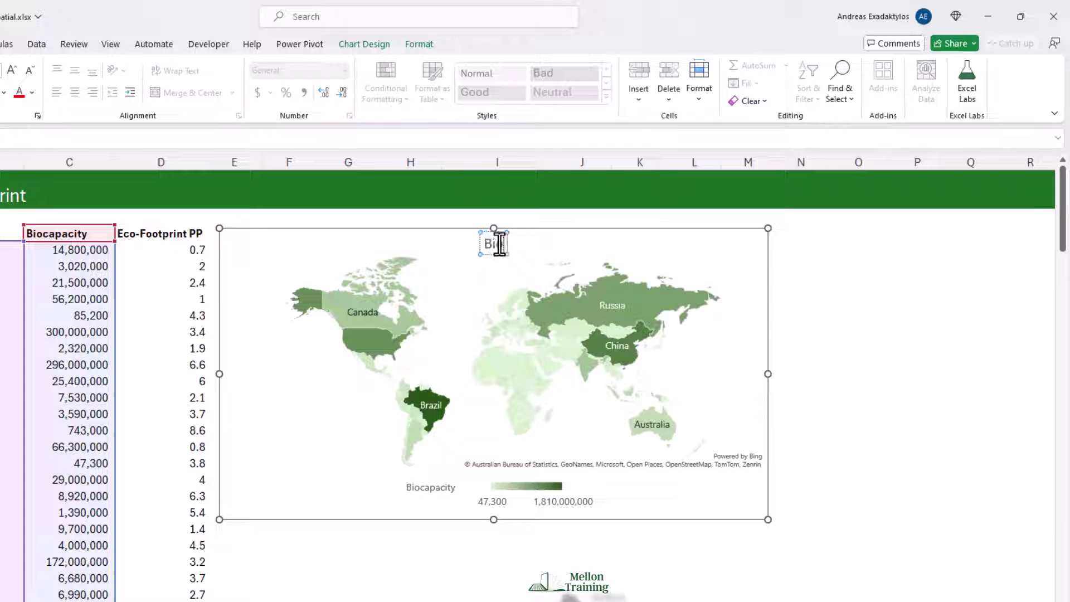
{"action": "type", "text": "apacity"}
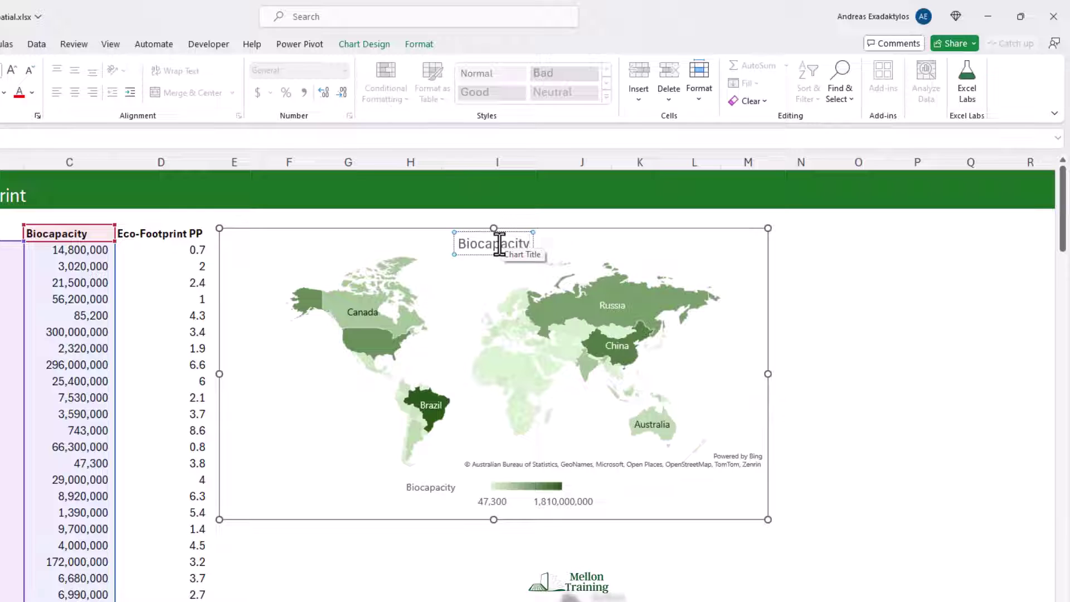
{"action": "left_click", "coordinate": [598, 244]}
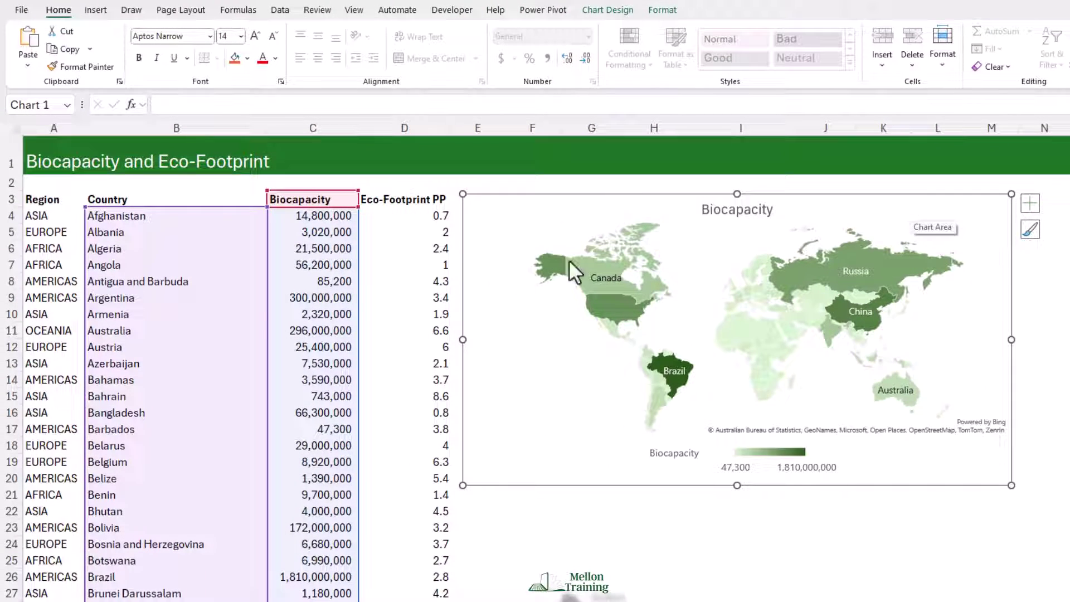
Step: Convert the range $A$3:$D$180 into a table with headers, creating Table1
{"action": "left_click", "coordinate": [45, 265]}
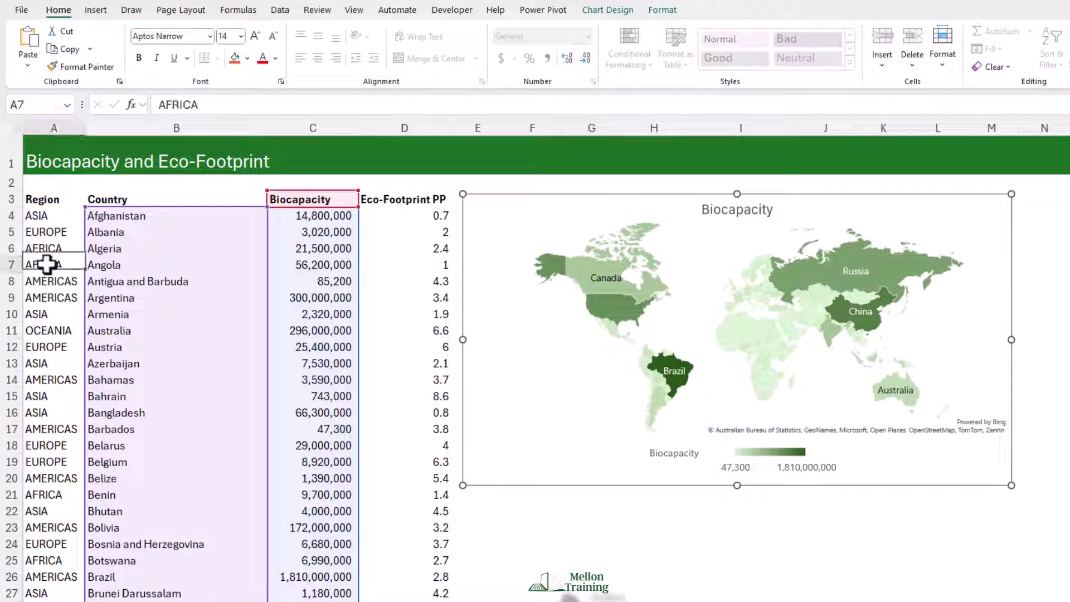
{"action": "left_click", "coordinate": [96, 10]}
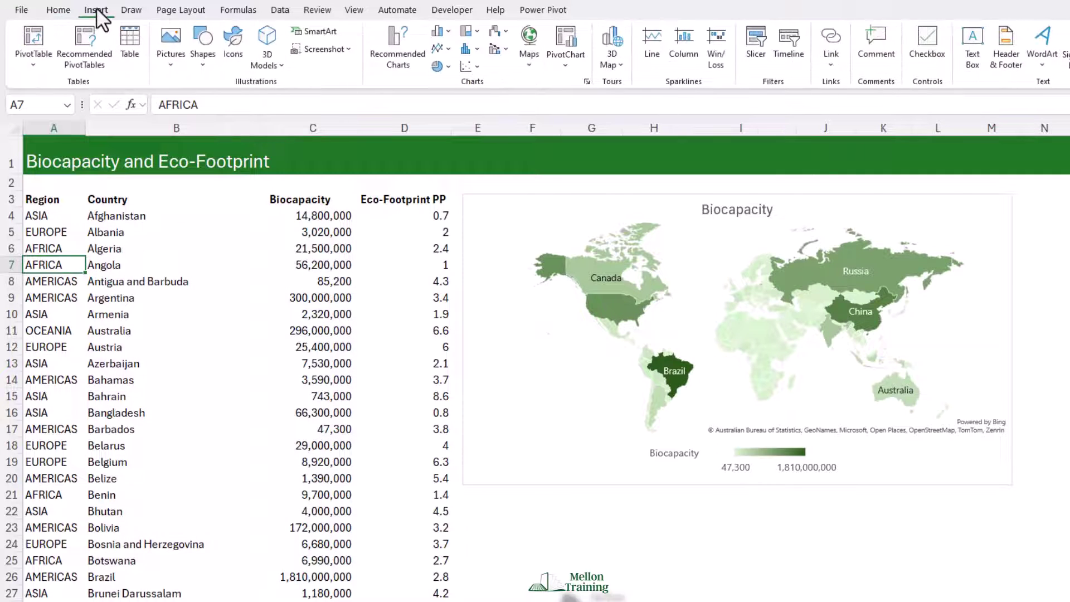
{"action": "left_click", "coordinate": [125, 38]}
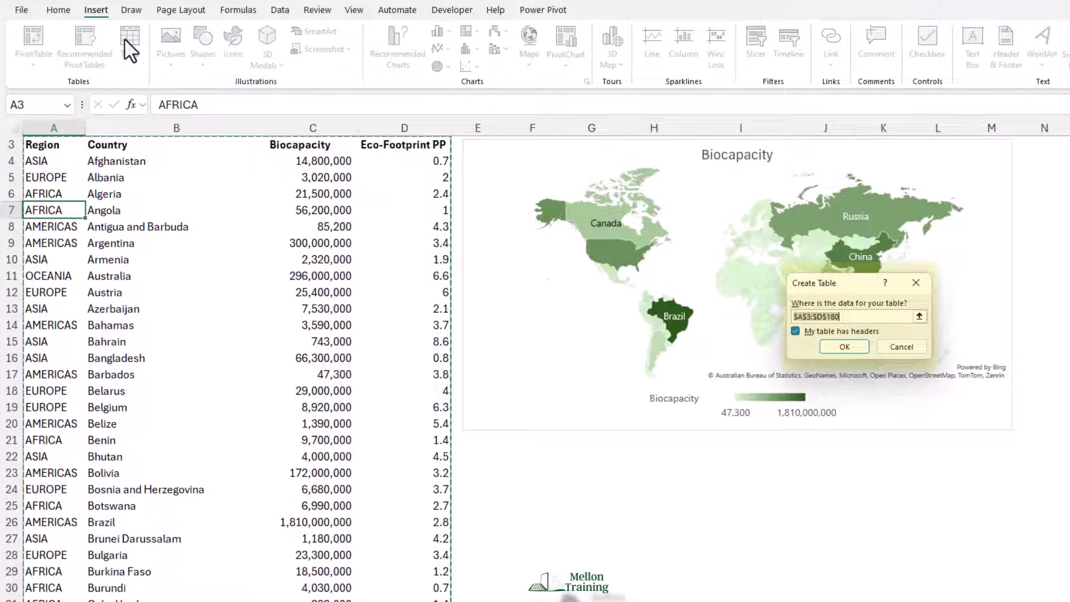
{"action": "scroll", "coordinate": [228, 335], "scroll_direction": "up", "scroll_amount": 1}
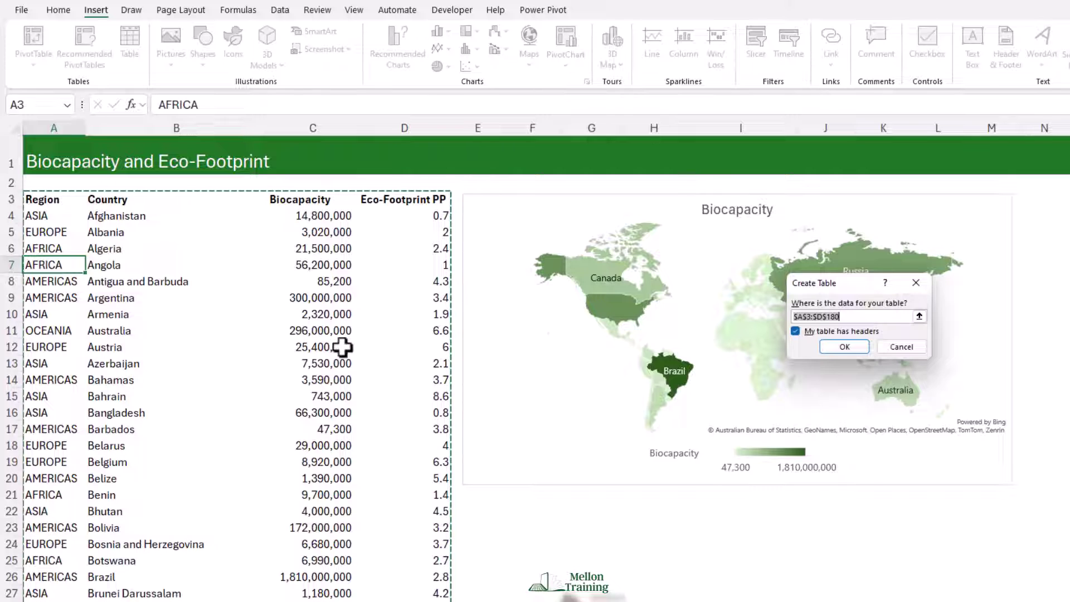
{"action": "left_click", "coordinate": [851, 348]}
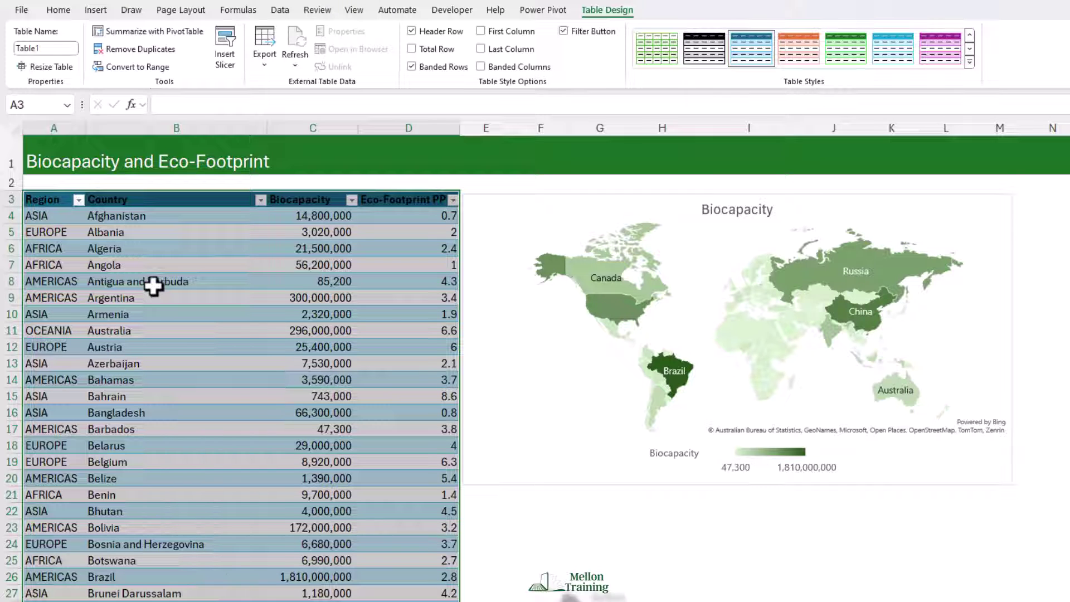
{"action": "left_click", "coordinate": [971, 62]}
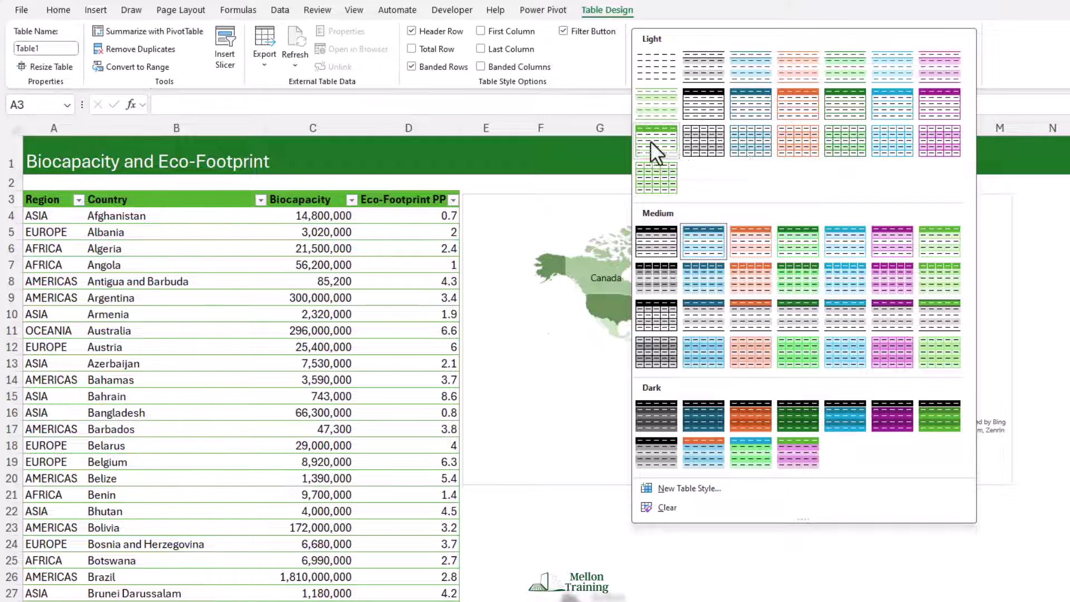
Step: Apply a light green table style to Table1
{"action": "left_click", "coordinate": [651, 142]}
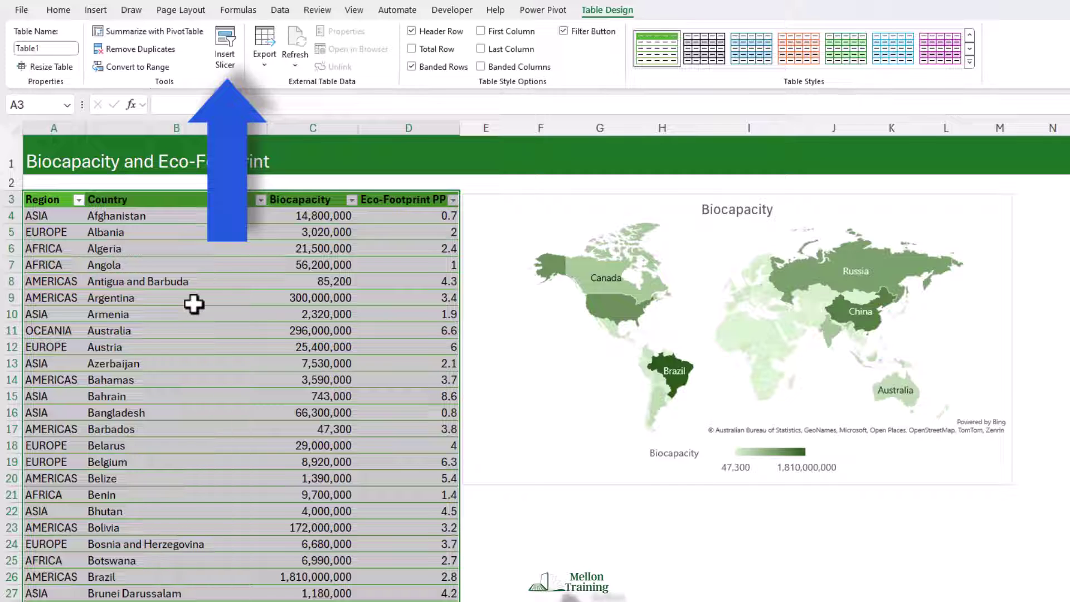
Step: Insert a slicer on the Region field of the Biocapacity table
{"action": "left_click", "coordinate": [225, 44]}
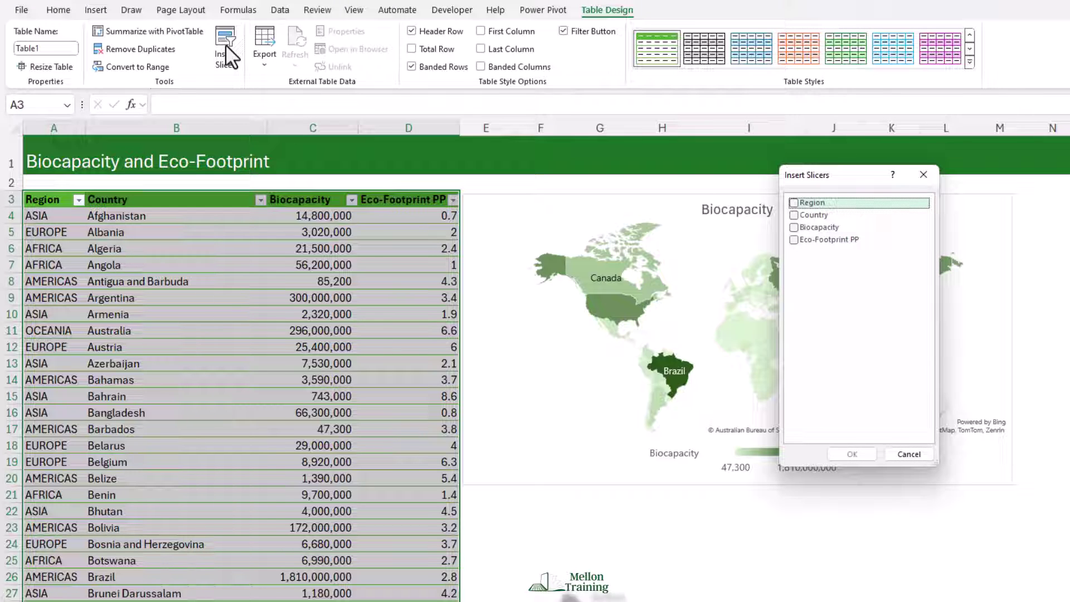
{"action": "left_click", "coordinate": [793, 202]}
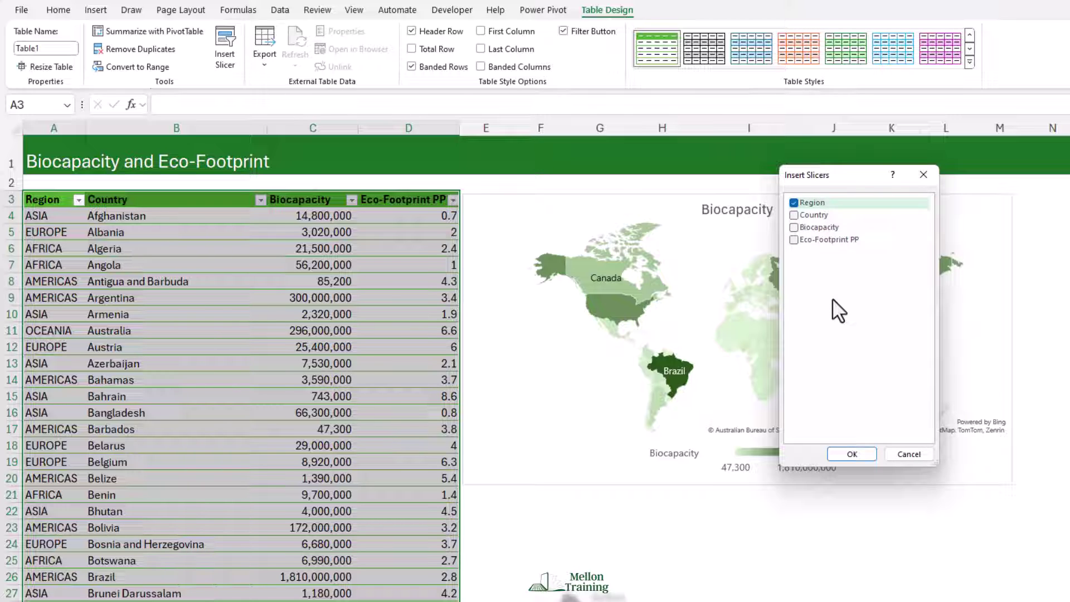
{"action": "left_click", "coordinate": [853, 454]}
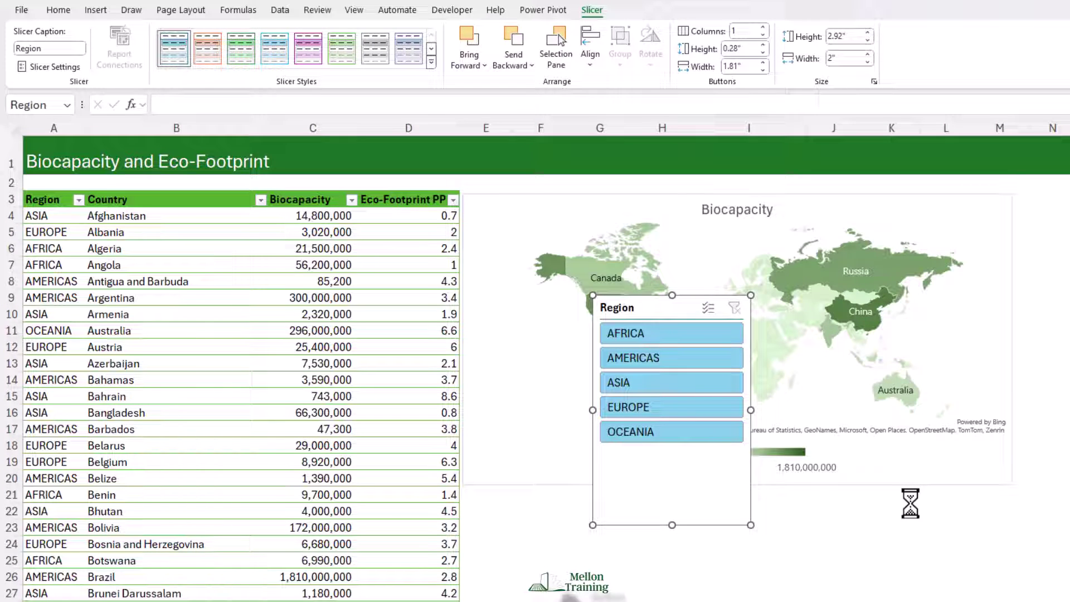
Step: Move the Region slicer below the map and set it to 5 columns
{"action": "left_click_drag", "start_coordinate": [636, 300], "coordinate": [522, 420]}
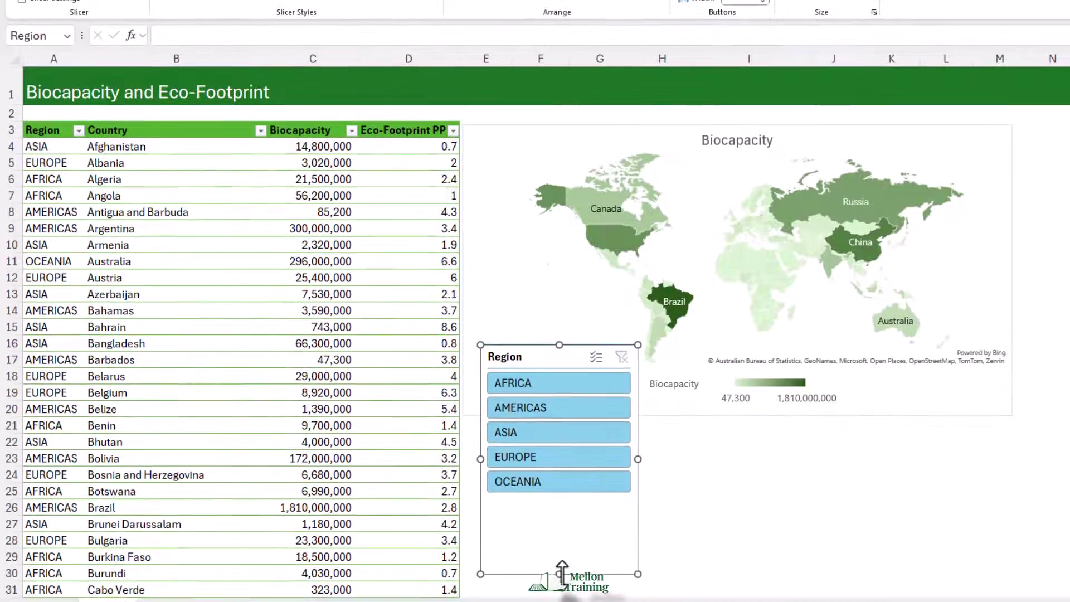
{"action": "left_click_drag", "start_coordinate": [559, 574], "coordinate": [557, 510]}
{"action": "left_click_drag", "start_coordinate": [547, 355], "coordinate": [541, 413]}
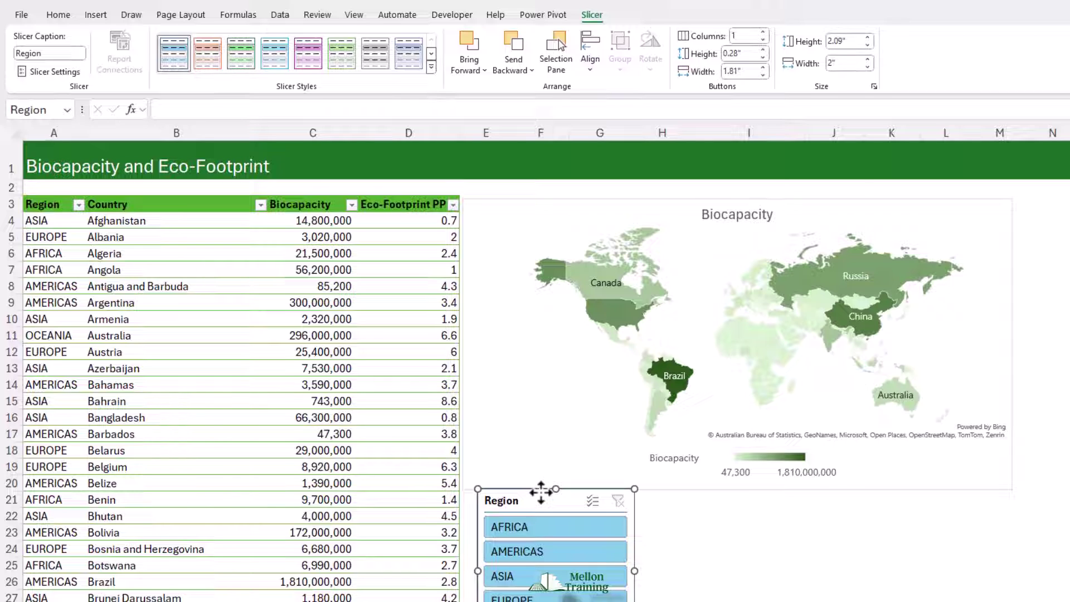
{"action": "left_click", "coordinate": [764, 33]}
{"action": "left_click", "coordinate": [765, 32]}
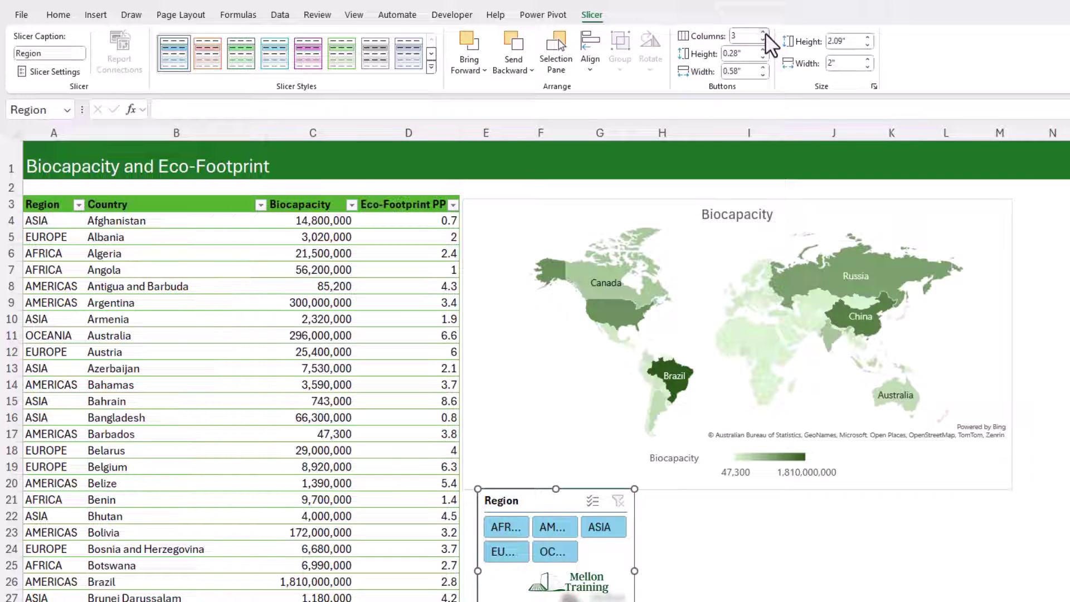
{"action": "left_click", "coordinate": [765, 32]}
{"action": "left_click", "coordinate": [765, 32]}
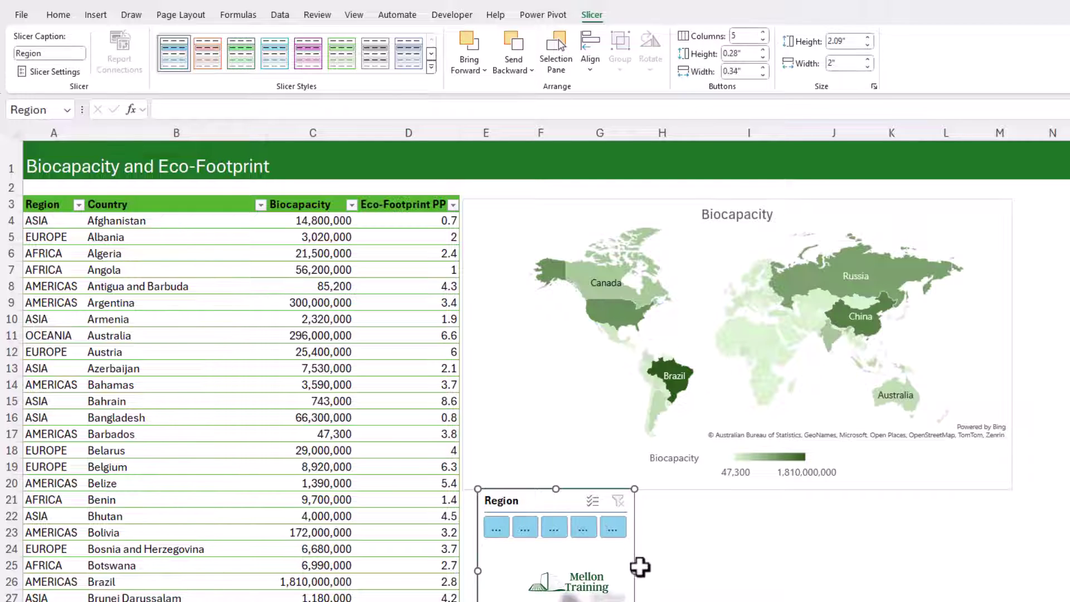
Step: Resize the slicer to one row, 6.98" by 0.92", aligned with the map's width
{"action": "left_click_drag", "start_coordinate": [634, 571], "coordinate": [1014, 579]}
{"action": "left_click_drag", "start_coordinate": [746, 600], "coordinate": [745, 561]}
{"action": "mouse_move", "coordinate": [772, 489]}
{"action": "left_mouse_down"}
{"action": "mouse_move", "coordinate": [767, 505]}
{"action": "mouse_move", "coordinate": [756, 506]}
{"action": "mouse_move", "coordinate": [759, 494]}
{"action": "left_mouse_up"}
{"action": "left_click_drag", "start_coordinate": [1002, 530], "coordinate": [1014, 531]}
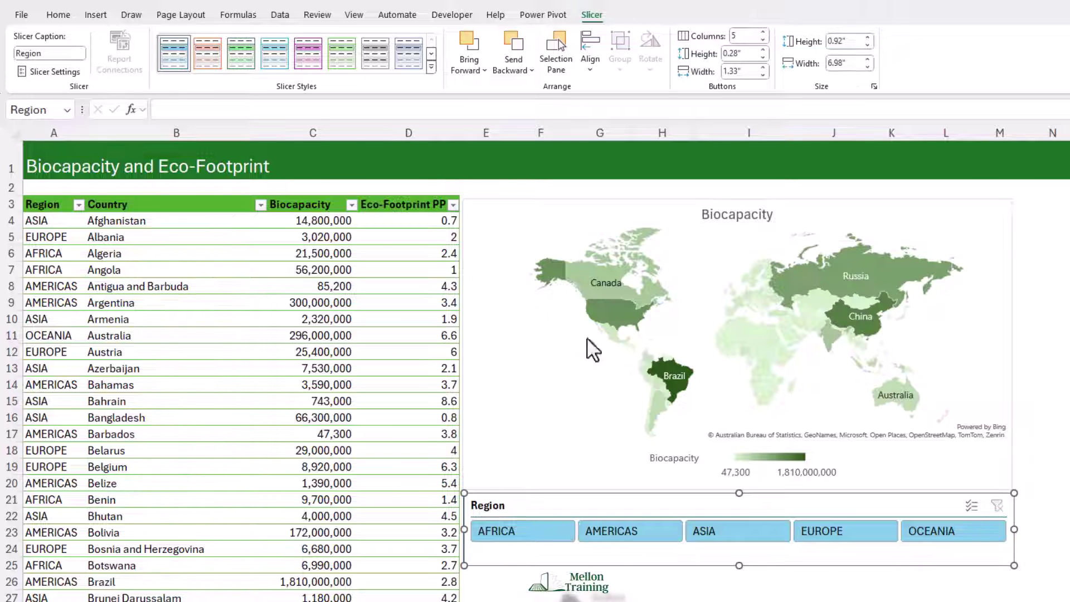
Step: Apply a pale green slicer style, then filter the table and map to AMERICAS
{"action": "left_click", "coordinate": [245, 52]}
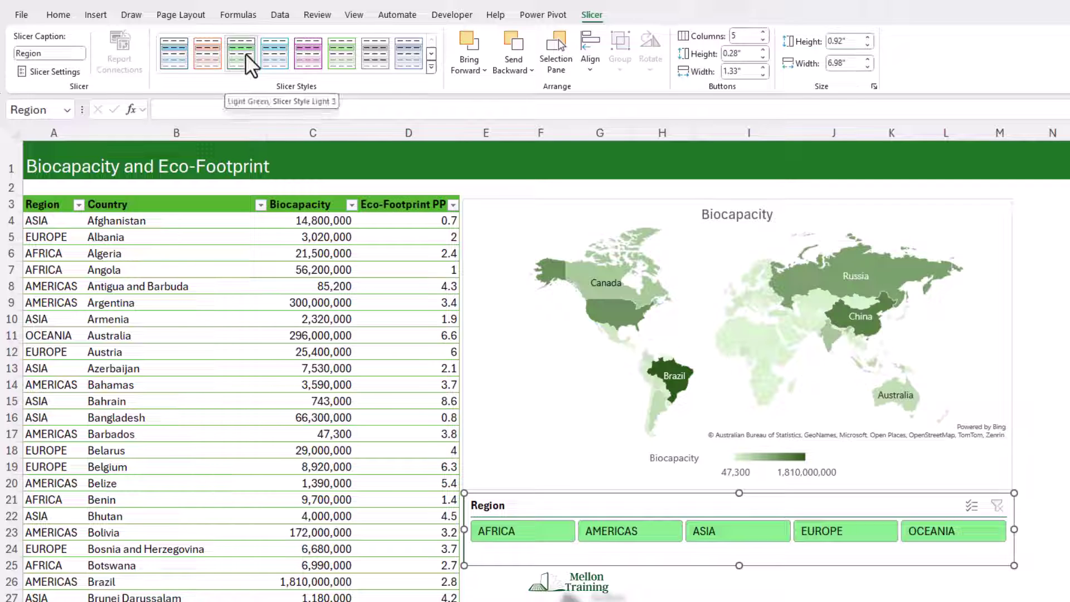
{"action": "left_click", "coordinate": [347, 59]}
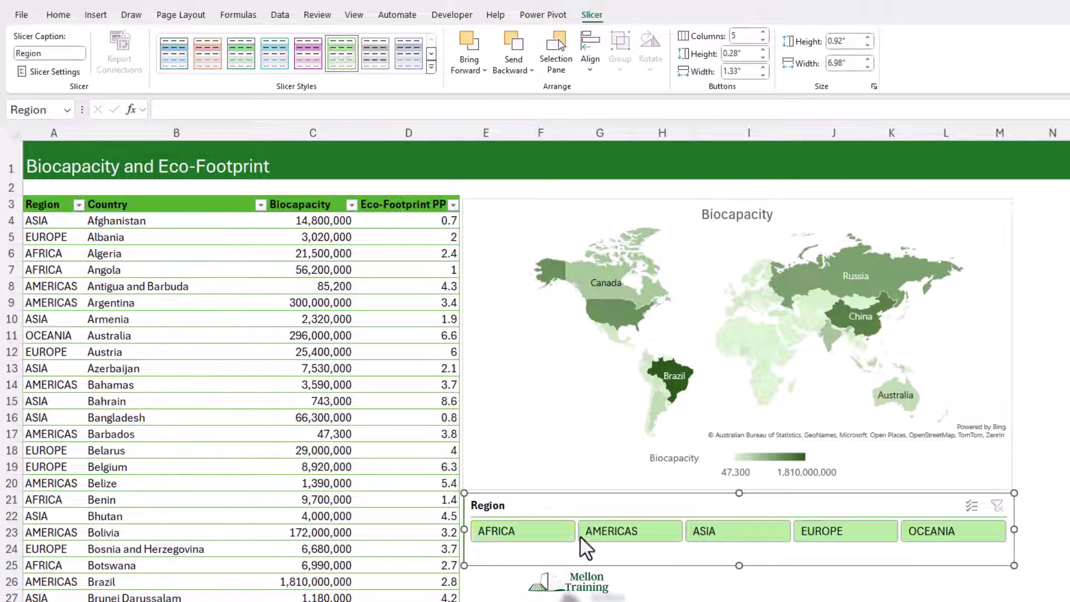
{"action": "left_click", "coordinate": [634, 534]}
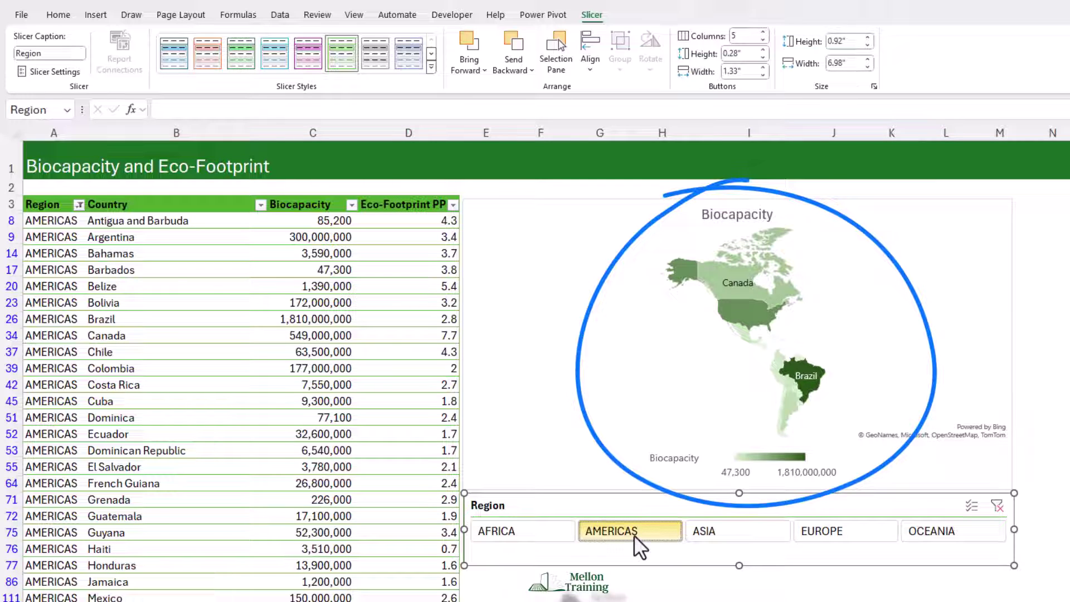
{"action": "left_click", "coordinate": [724, 540]}
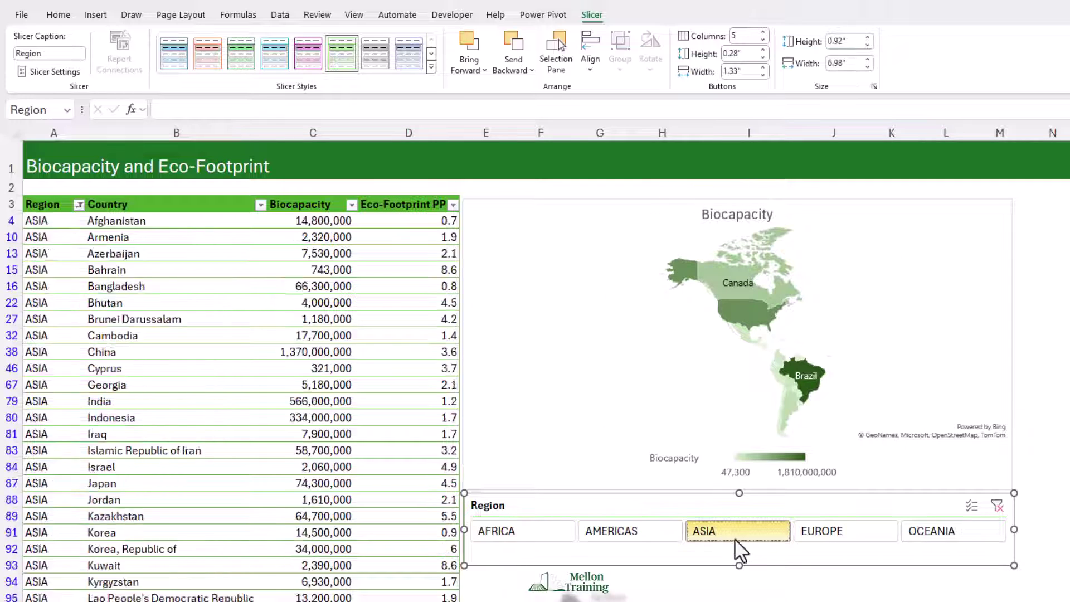
{"action": "left_click", "coordinate": [847, 535]}
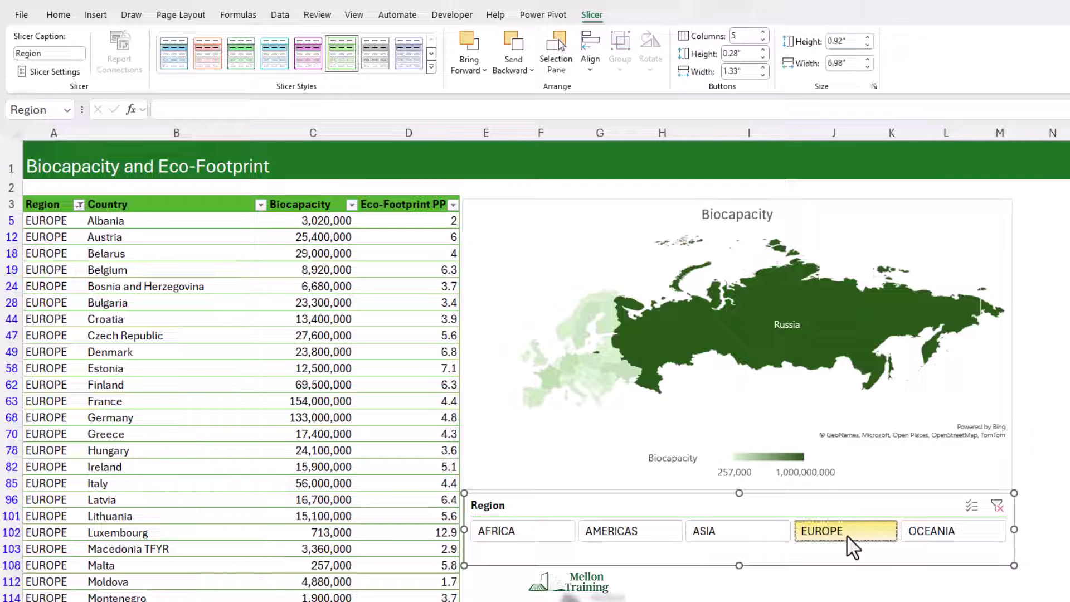
{"action": "left_click", "coordinate": [999, 504]}
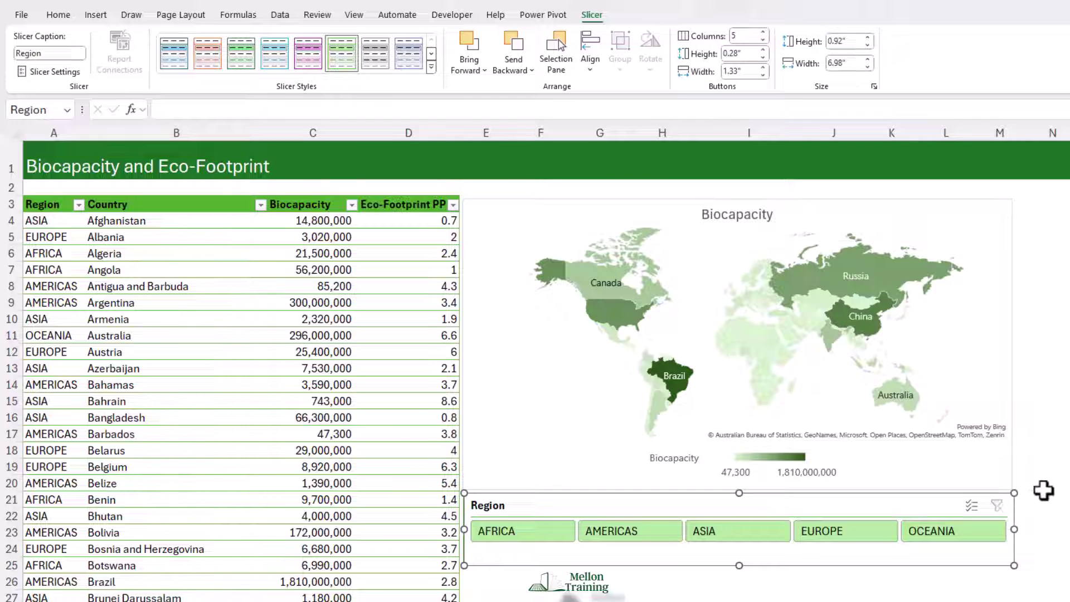
{"action": "left_click", "coordinate": [1046, 444]}
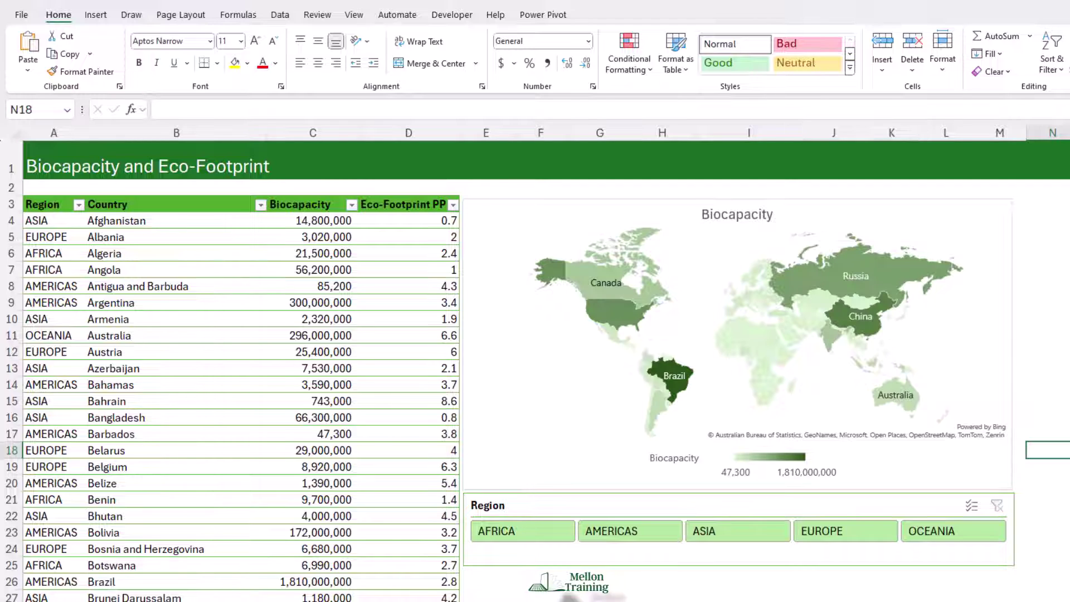
{"action": "scroll", "coordinate": [1013, 562], "scroll_direction": "up", "scroll_amount": 2}
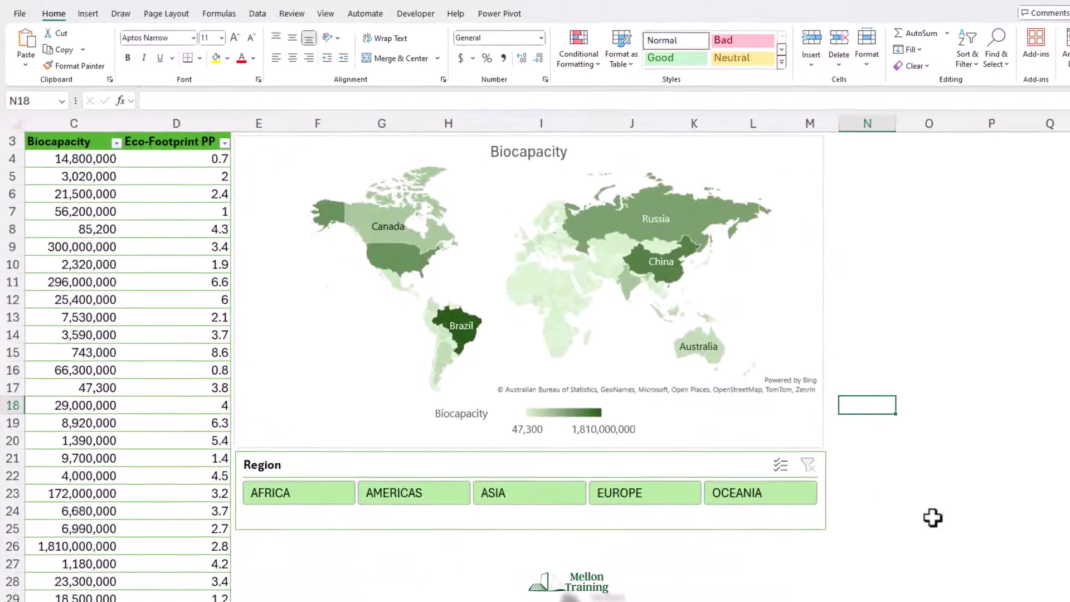
{"action": "scroll", "coordinate": [933, 518], "scroll_direction": "up", "scroll_amount": 1}
{"action": "scroll", "coordinate": [925, 556], "scroll_direction": "left", "scroll_amount": 2}
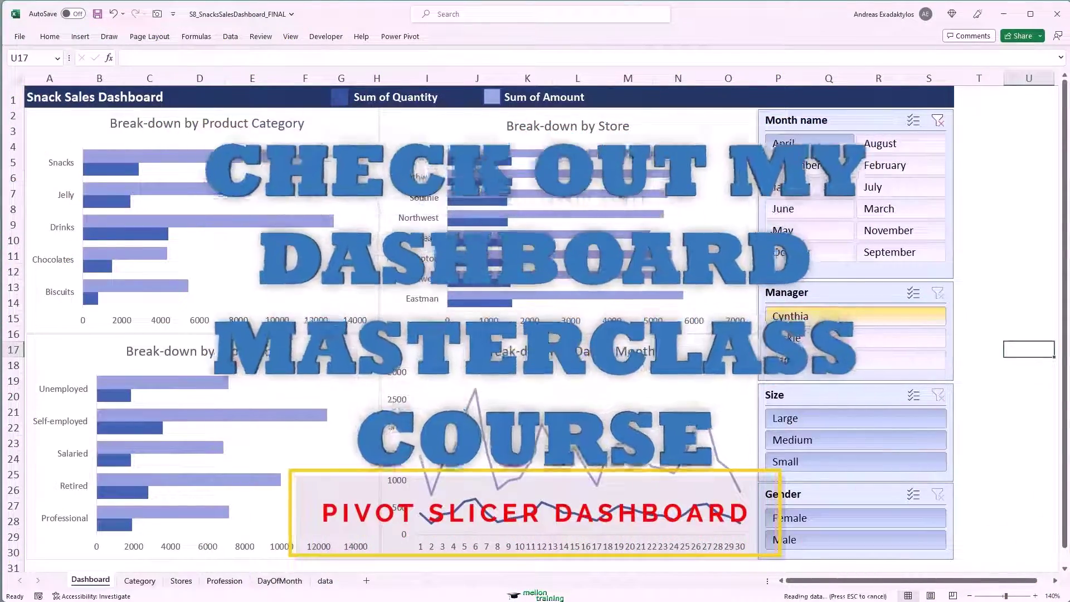
Step: Filter the snack dashboard to Large, clear it, then cycle the KPI dashboard through CO, FL, KS, MI, NY
{"action": "left_click", "coordinate": [791, 419]}
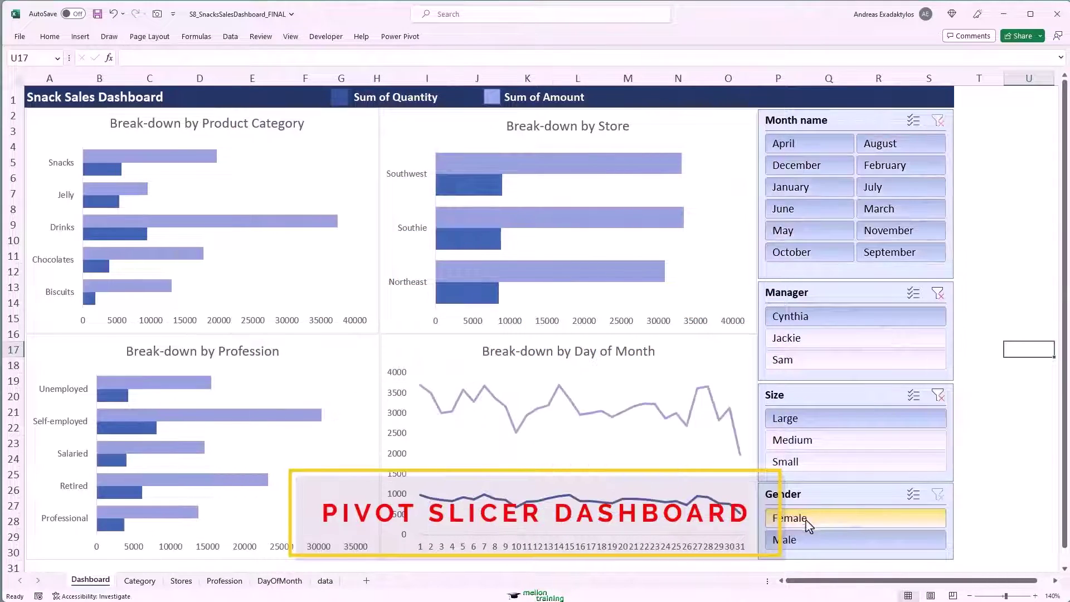
{"action": "left_click", "coordinate": [938, 293]}
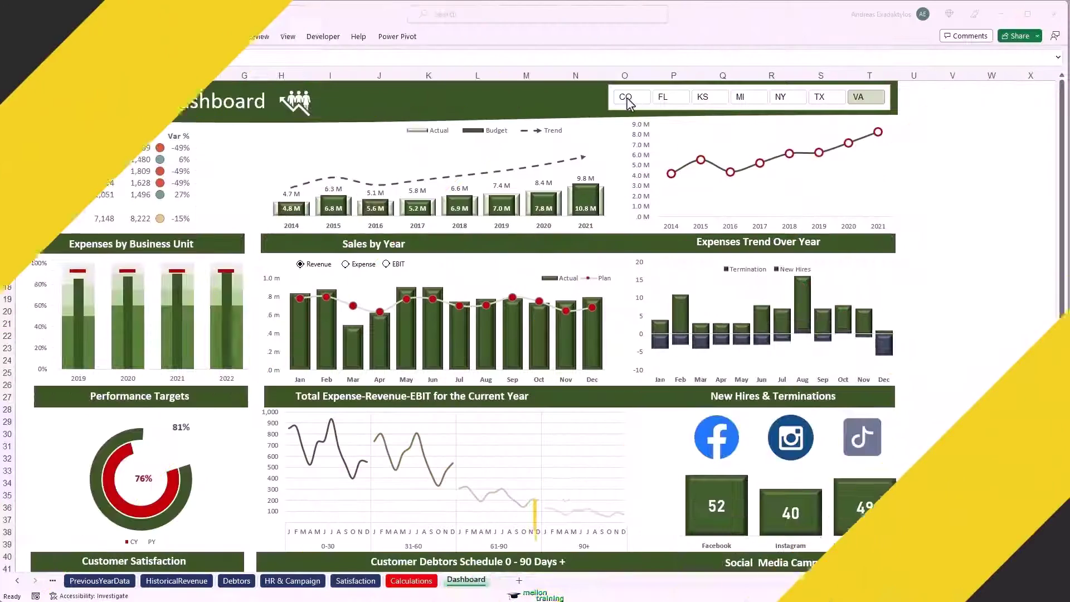
{"action": "left_click", "coordinate": [627, 100]}
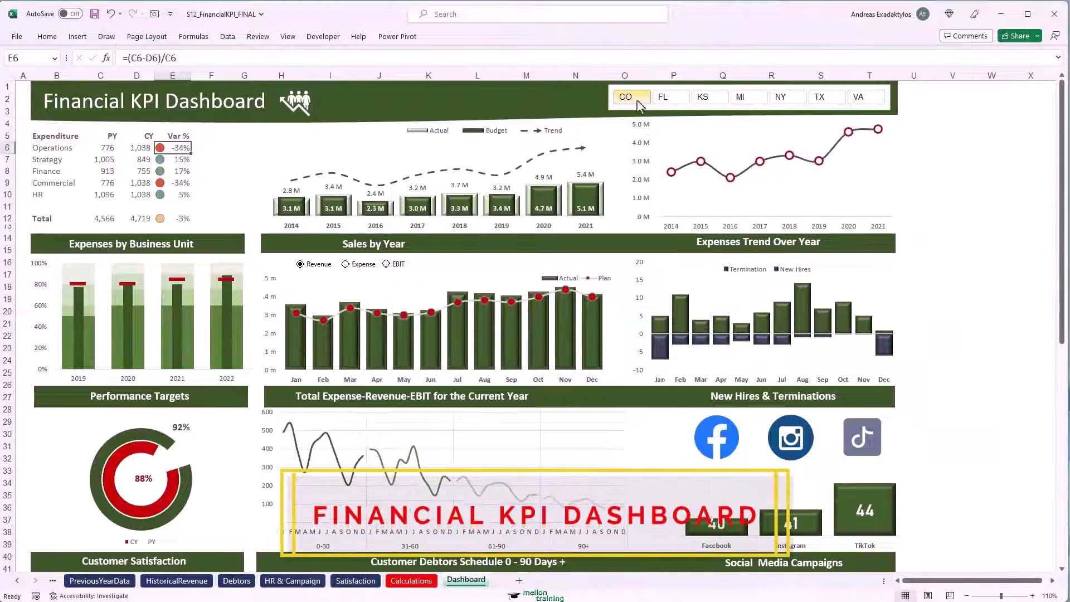
{"action": "left_click", "coordinate": [669, 99]}
{"action": "left_click", "coordinate": [706, 99]}
{"action": "left_click", "coordinate": [741, 100]}
{"action": "left_click", "coordinate": [783, 99]}
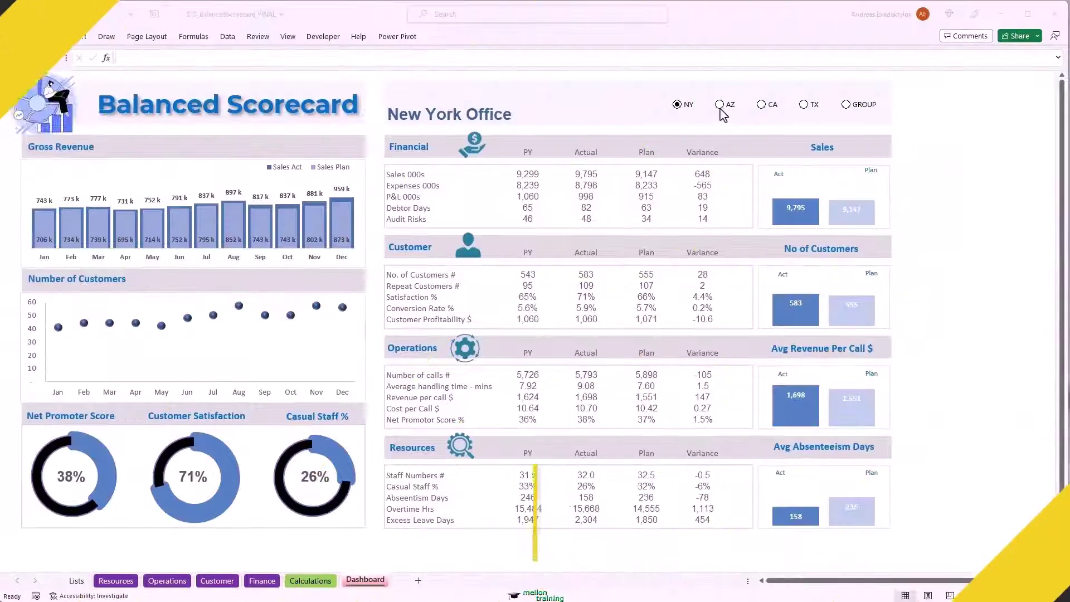
Step: Switch the Balanced Scorecard through AZ and California to the Texas Office
{"action": "left_click", "coordinate": [720, 110]}
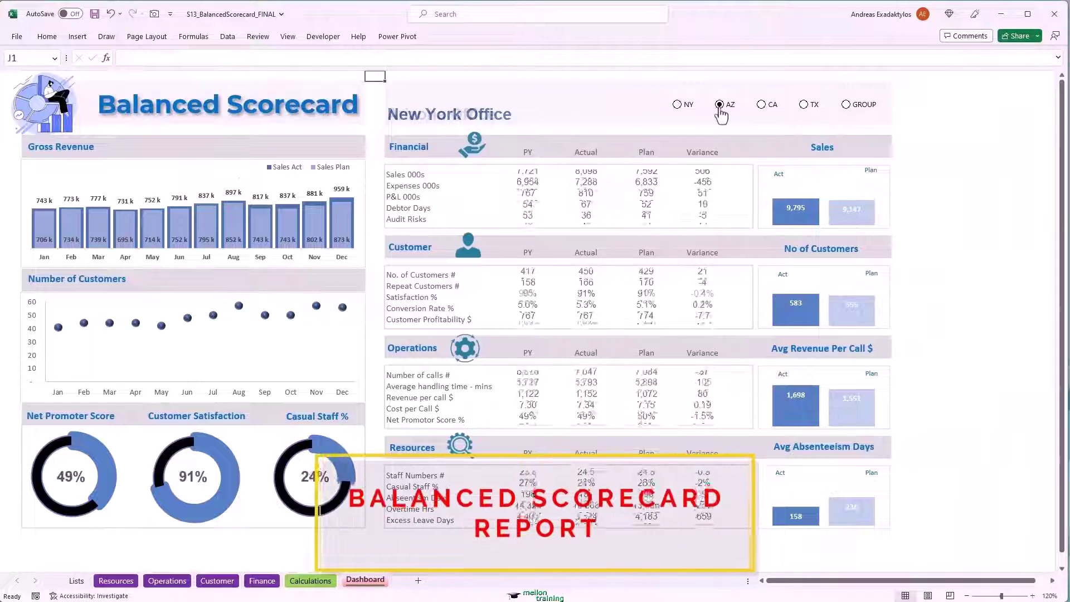
{"action": "left_click", "coordinate": [764, 109]}
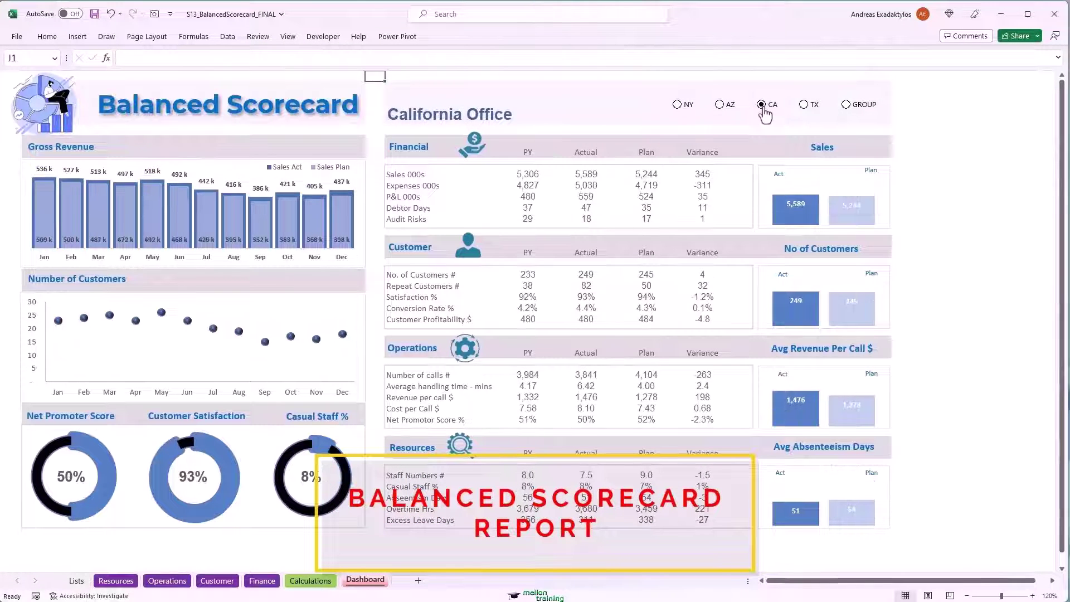
{"action": "left_click", "coordinate": [804, 110]}
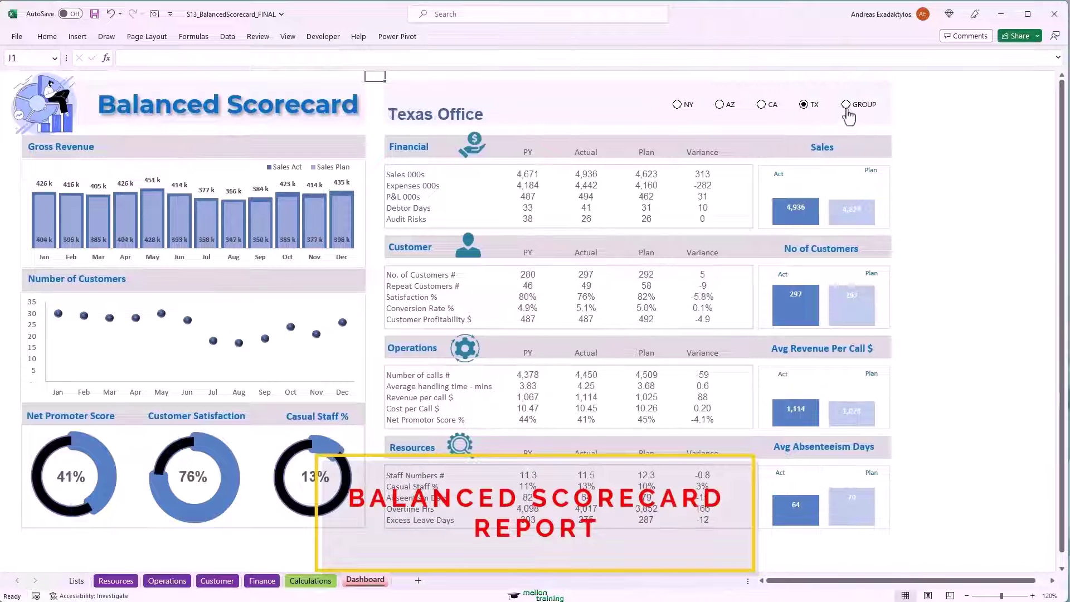